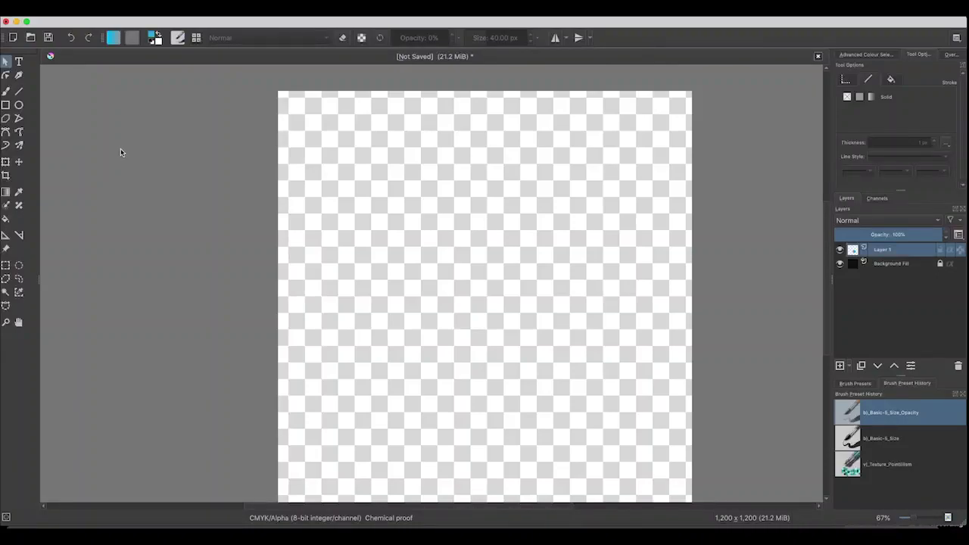
# Paste the copied grey apple image onto the canvas as a new layer, using web colours
pyautogui.scroll(-1, 183, 164)
pyautogui.hscroll(-1, 176, 166)
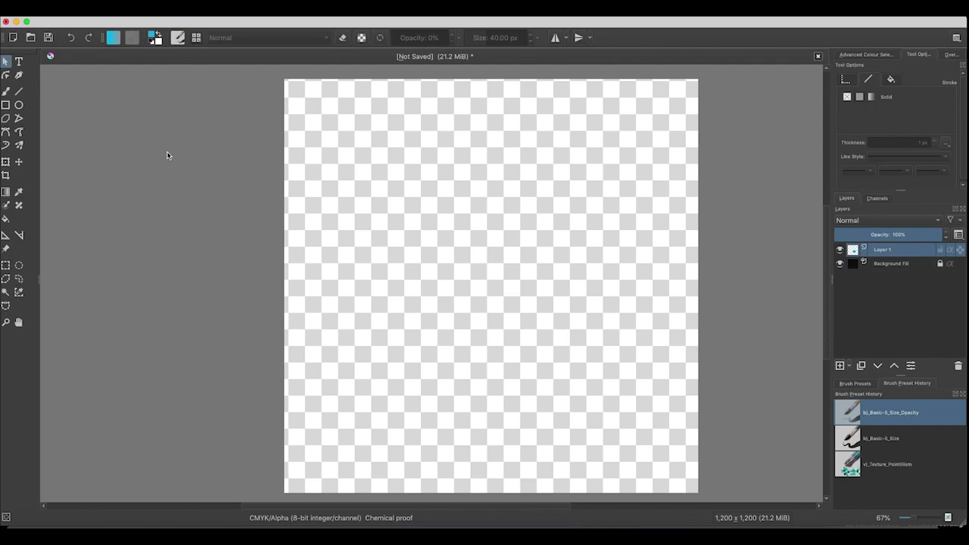
pyautogui.hotkey('ctrl', 'v')
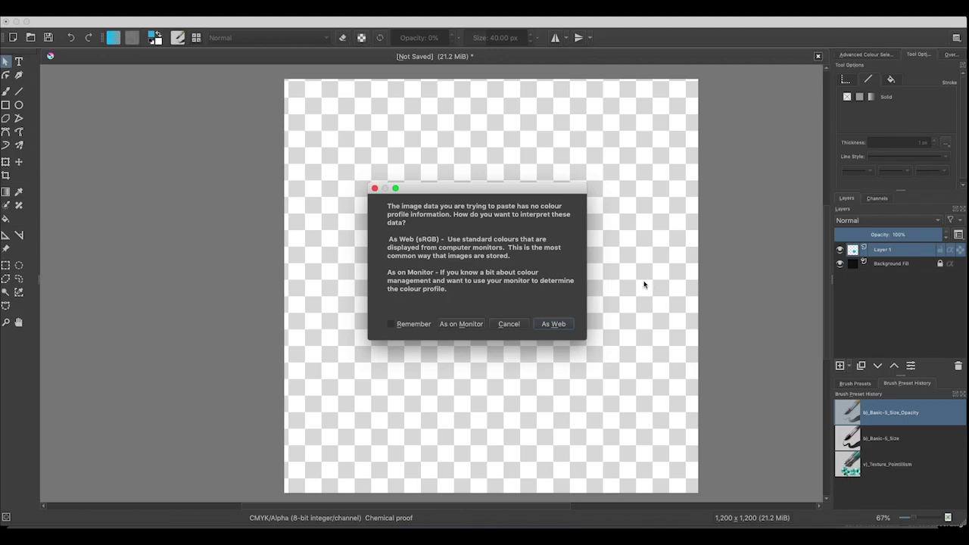
pyautogui.click(562, 326)
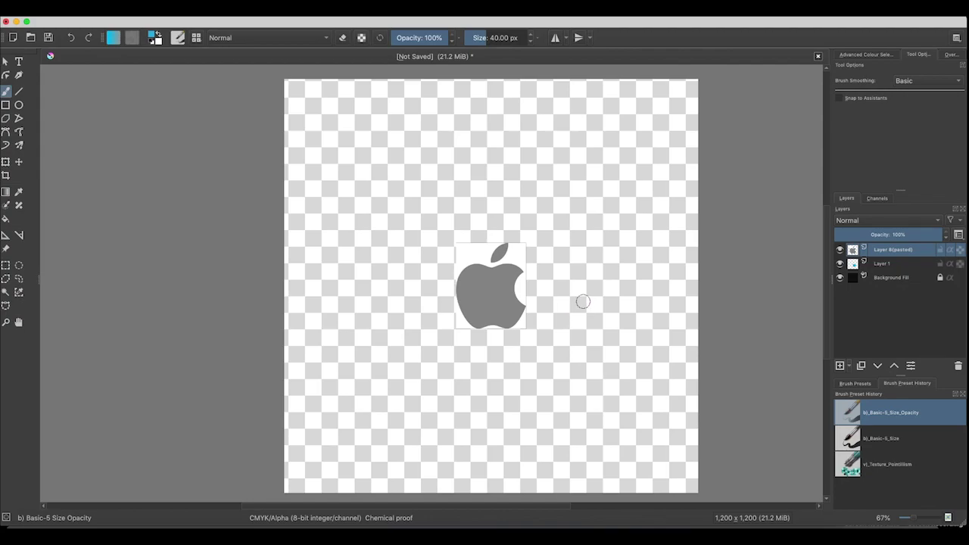
pyautogui.hscroll(-2, 459, 326)
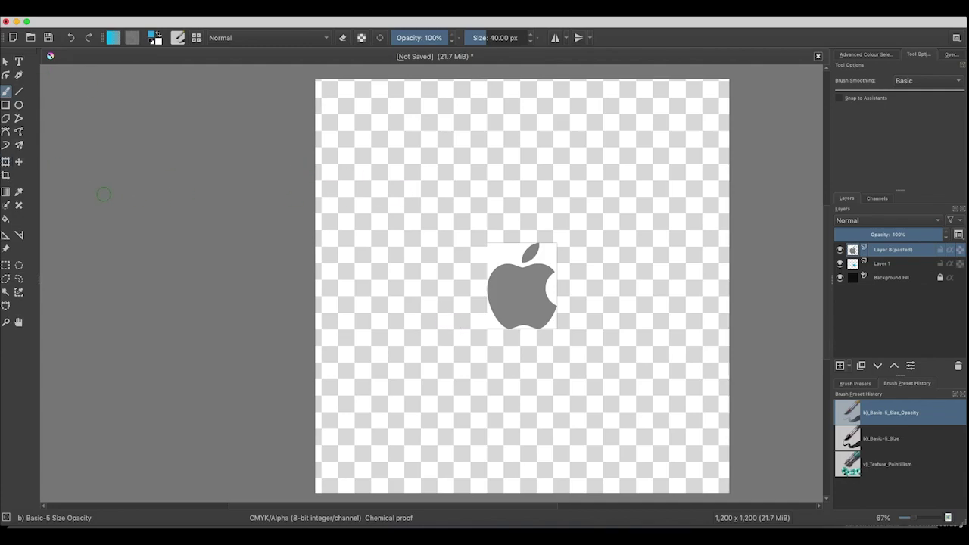
# Scale the pasted apple up with the Transform tool to fill most of the canvas and apply
pyautogui.click(7, 164)
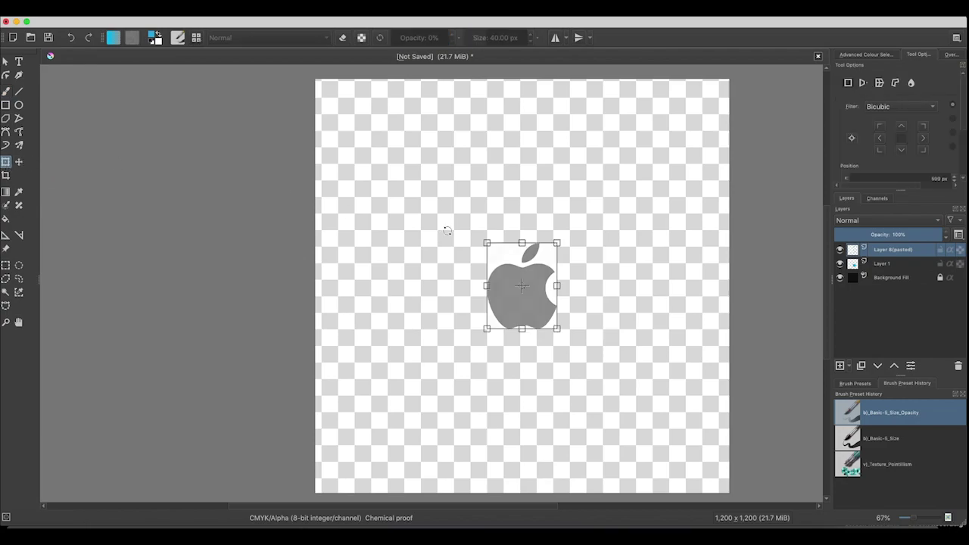
pyautogui.moveTo(487, 243); pyautogui.dragTo(385, 155)
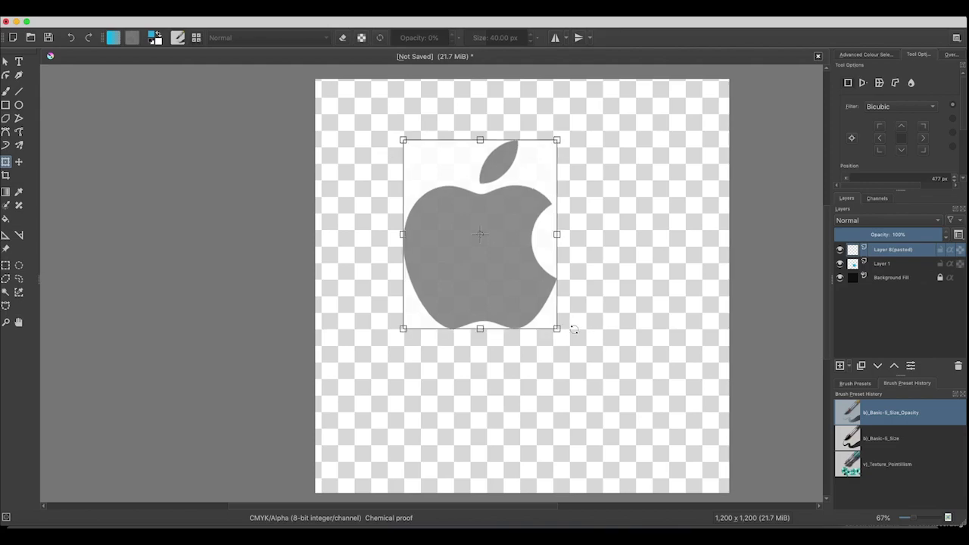
pyautogui.moveTo(557, 328); pyautogui.dragTo(696, 443)
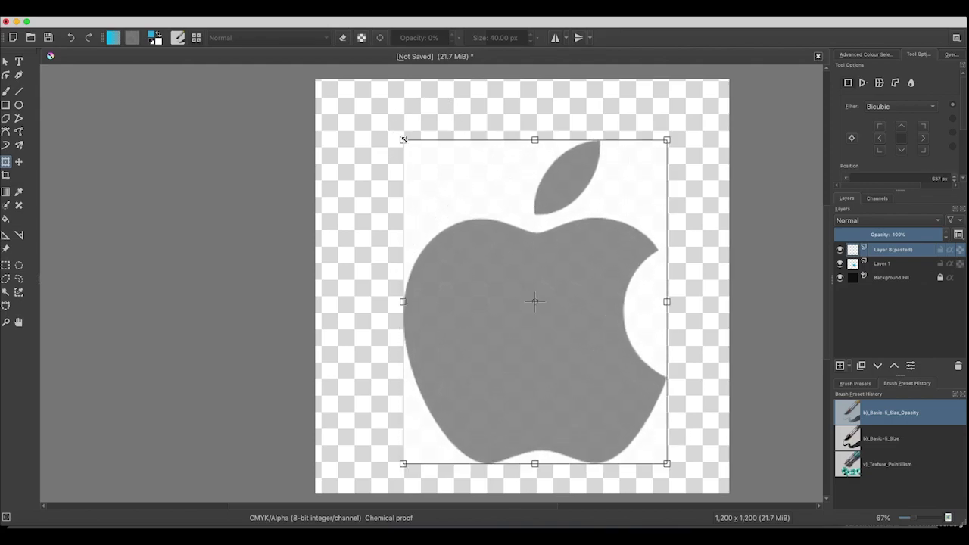
pyautogui.moveTo(405, 140); pyautogui.dragTo(364, 110)
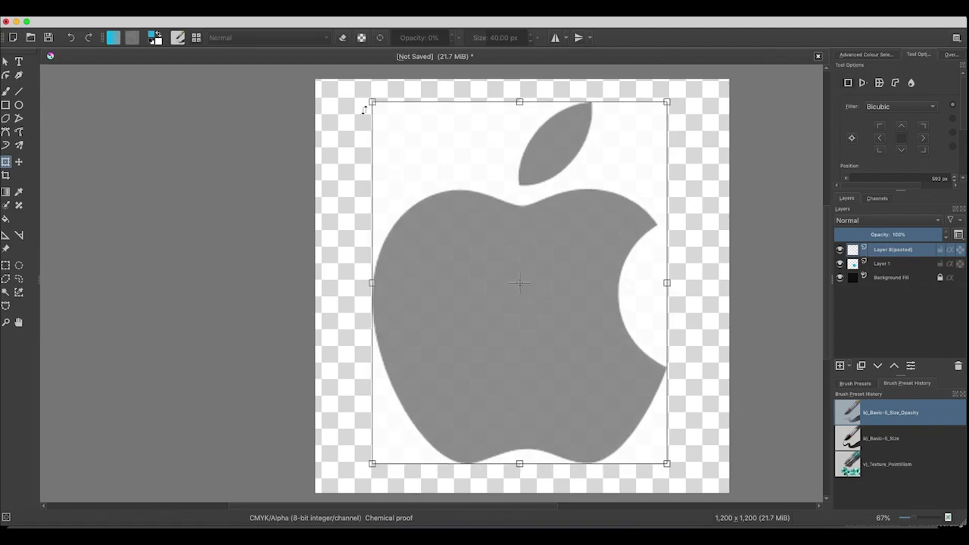
pyautogui.press('Return')
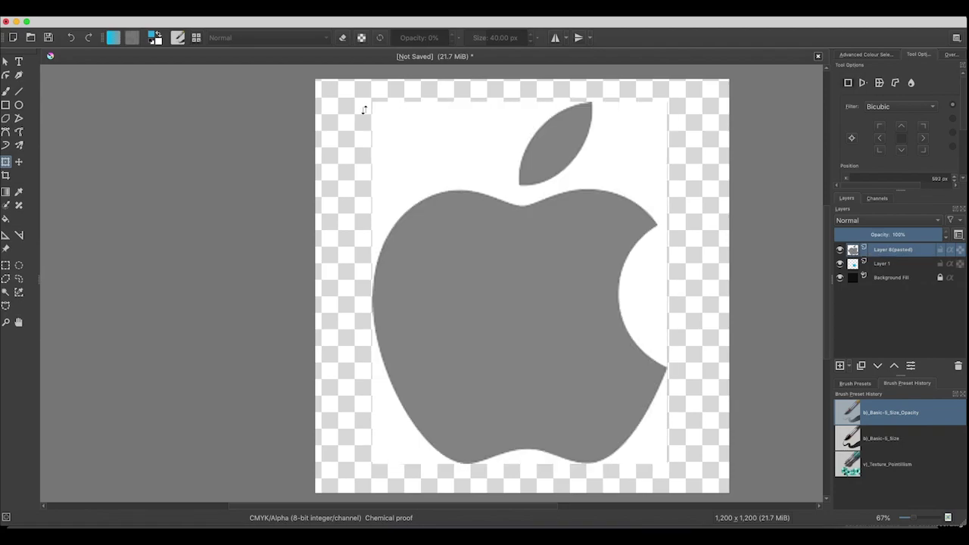
# Add a new vector layer (Layer 9) above the pasted apple layer
pyautogui.click(850, 368)
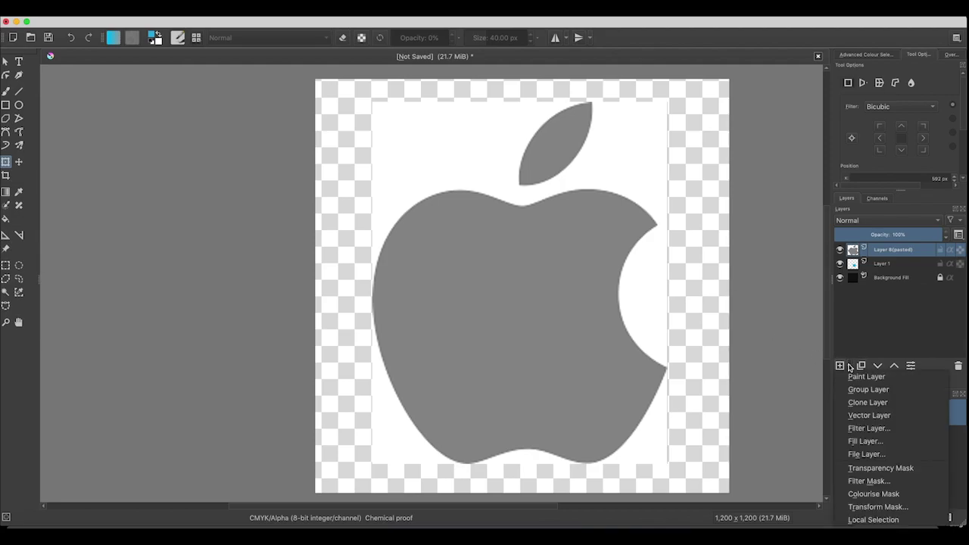
pyautogui.click(873, 417)
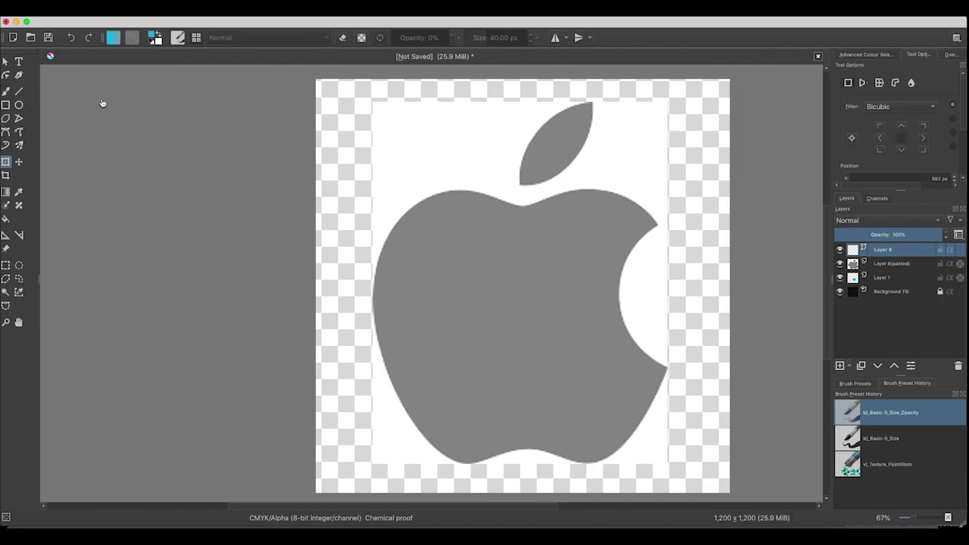
# Start a Bezier outline at the bite's top, placing points along the apple's top and left edges
pyautogui.click(5, 137)
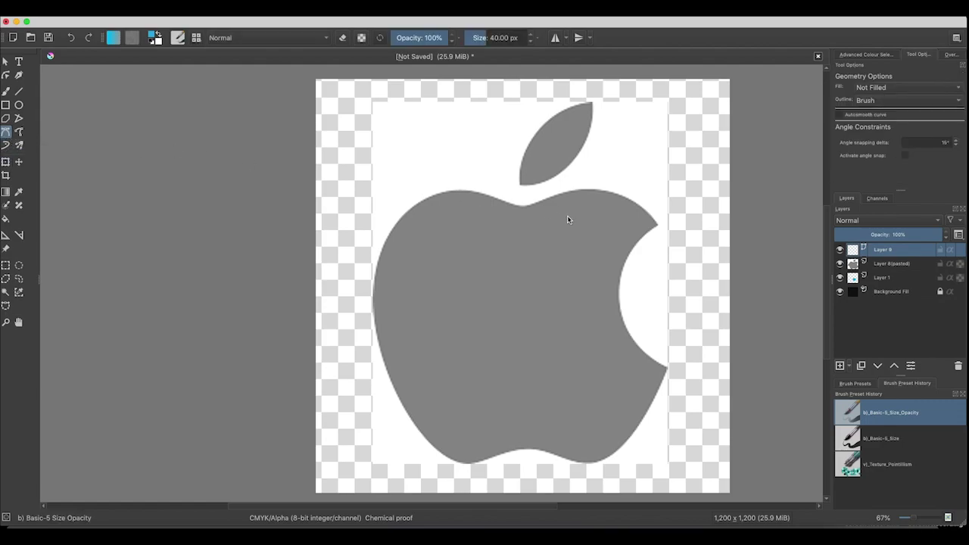
pyautogui.hscroll(-1, 573, 220)
pyautogui.hscroll(3, 576, 227)
pyautogui.hscroll(-1, 573, 228)
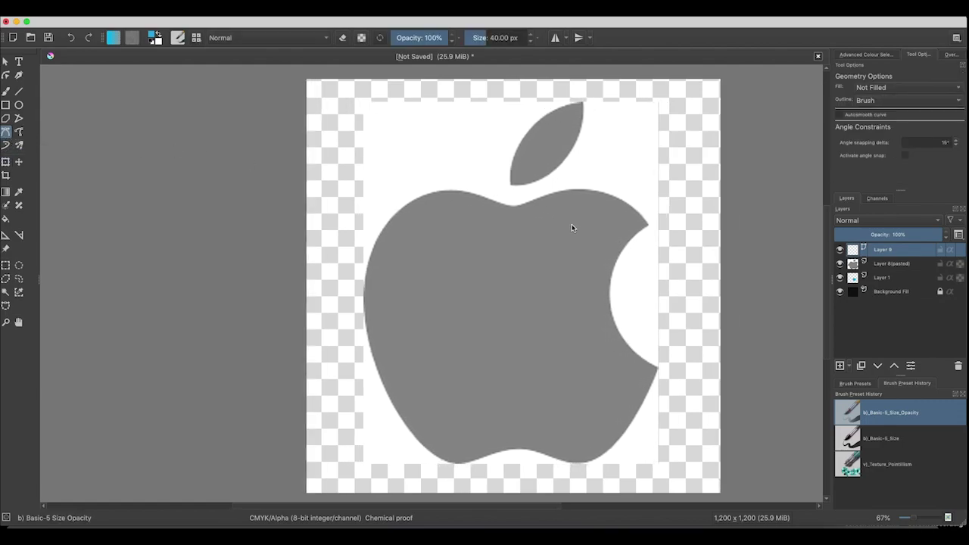
pyautogui.click(648, 226)
pyautogui.click(493, 200)
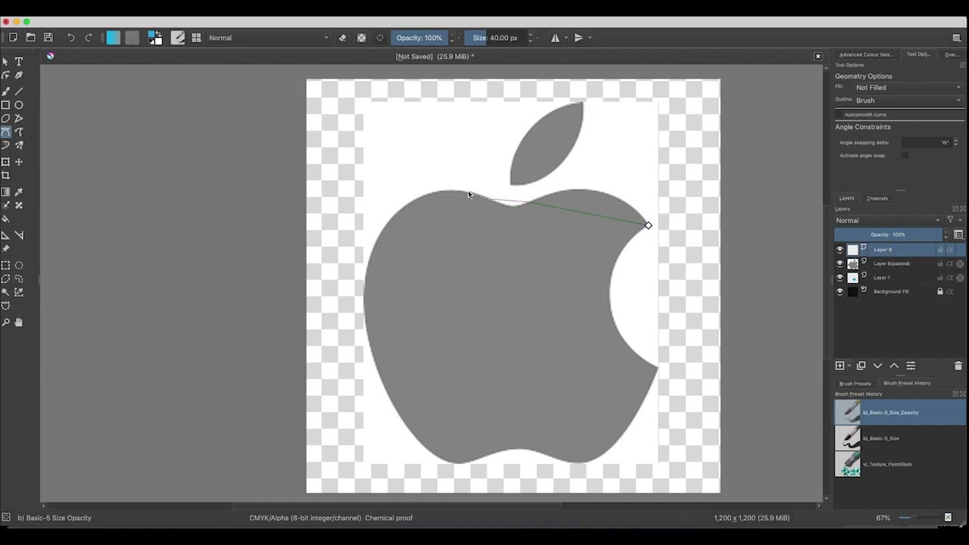
pyautogui.click(384, 228)
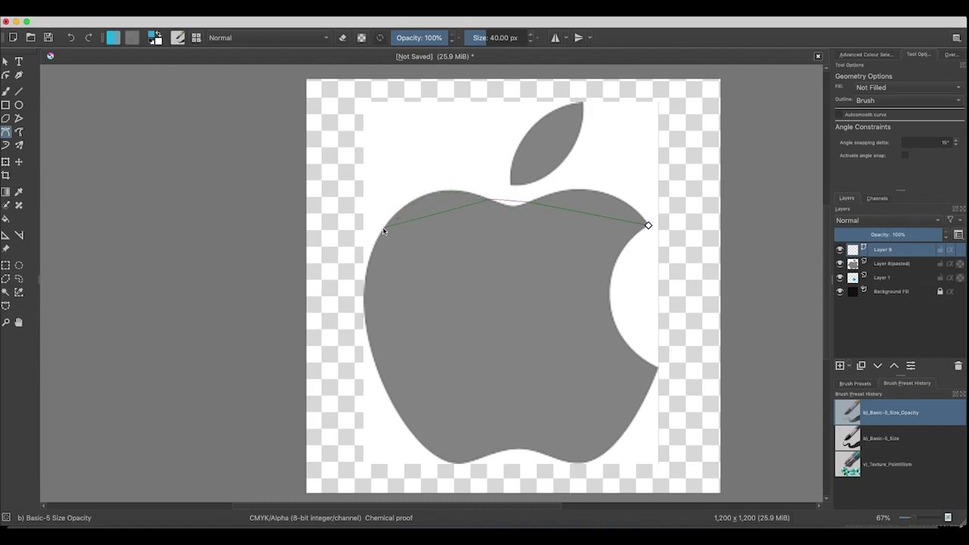
pyautogui.click(373, 353)
# Continue the outline around the apple's bottom and into the bite, closing it at the start
pyautogui.click(429, 452)
pyautogui.click(612, 450)
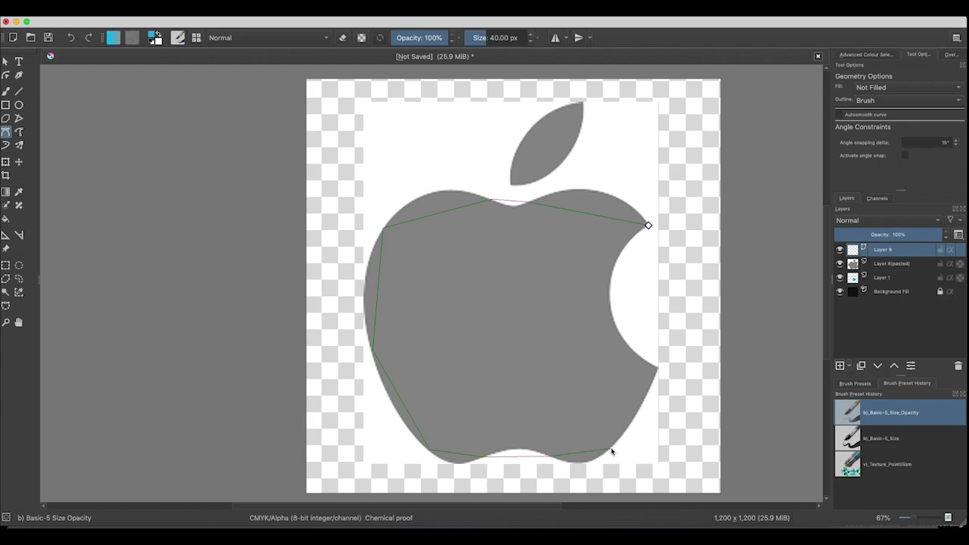
pyautogui.click(658, 368)
pyautogui.click(614, 271)
pyautogui.click(648, 226)
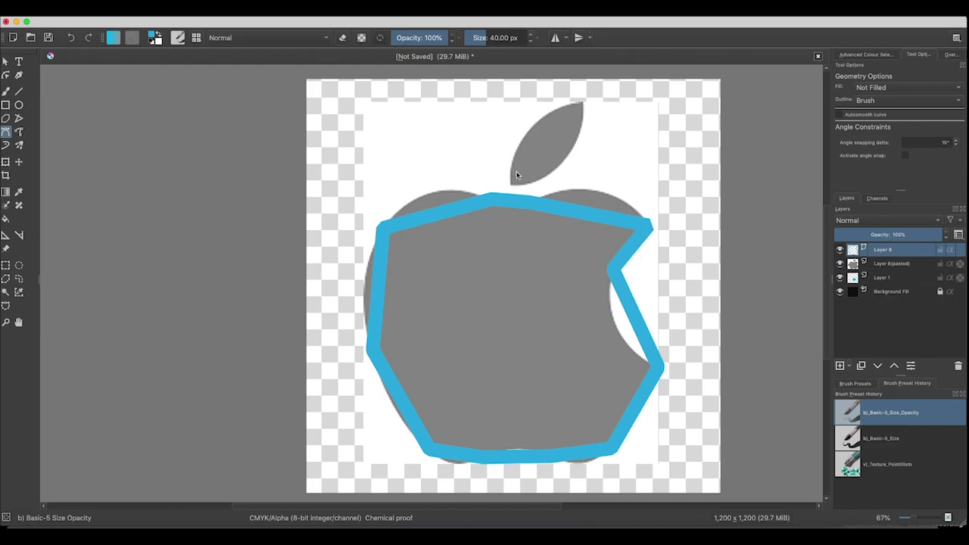
# Select the blue apple outline and change its stroke thickness from 40 px to 1
pyautogui.click(6, 63)
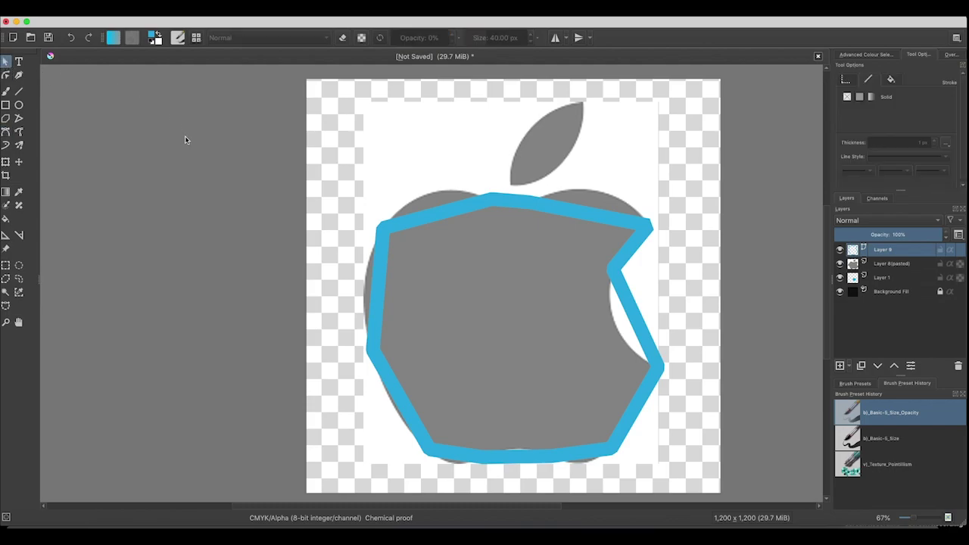
pyautogui.click(503, 200)
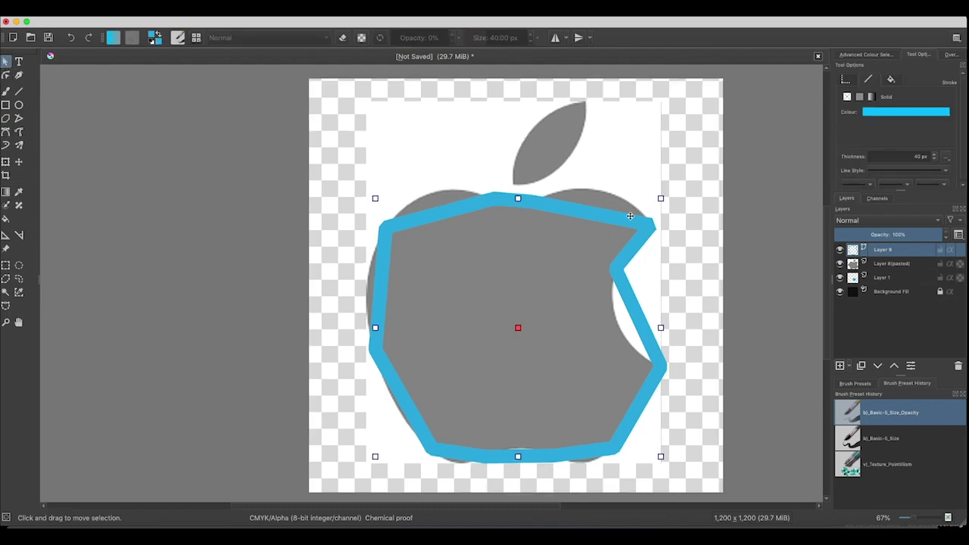
pyautogui.hscroll(-3, 608, 316)
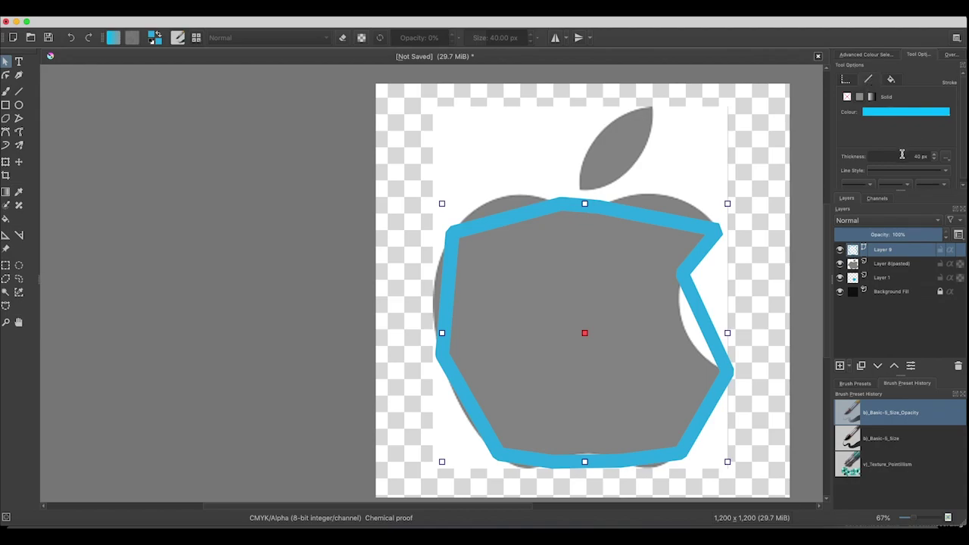
pyautogui.moveTo(902, 155); pyautogui.dragTo(920, 156)
pyautogui.click(894, 157)
pyautogui.moveTo(894, 158); pyautogui.dragTo(948, 160)
pyautogui.write('1')
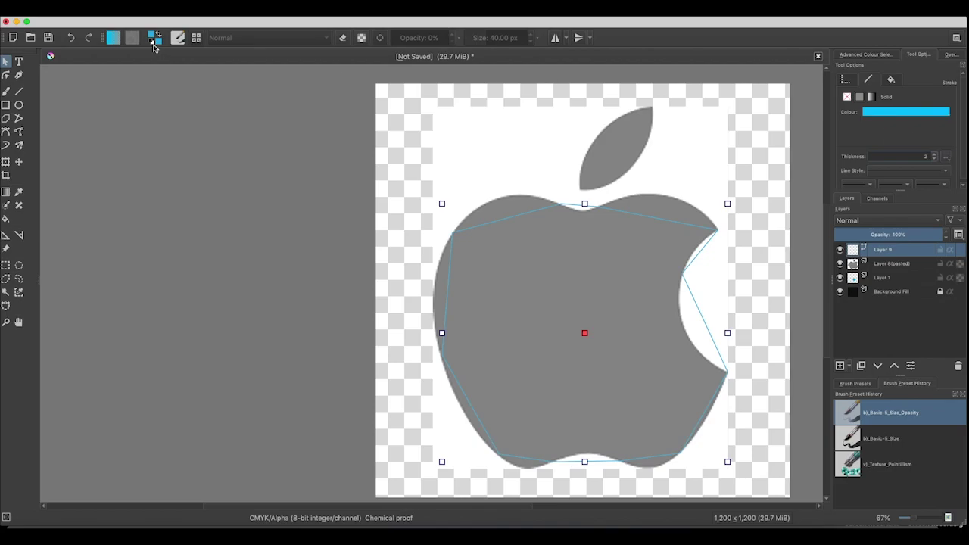
# Drag the path's top-right segment upward so it follows the apple's upper edge and stem dip
pyautogui.click(6, 76)
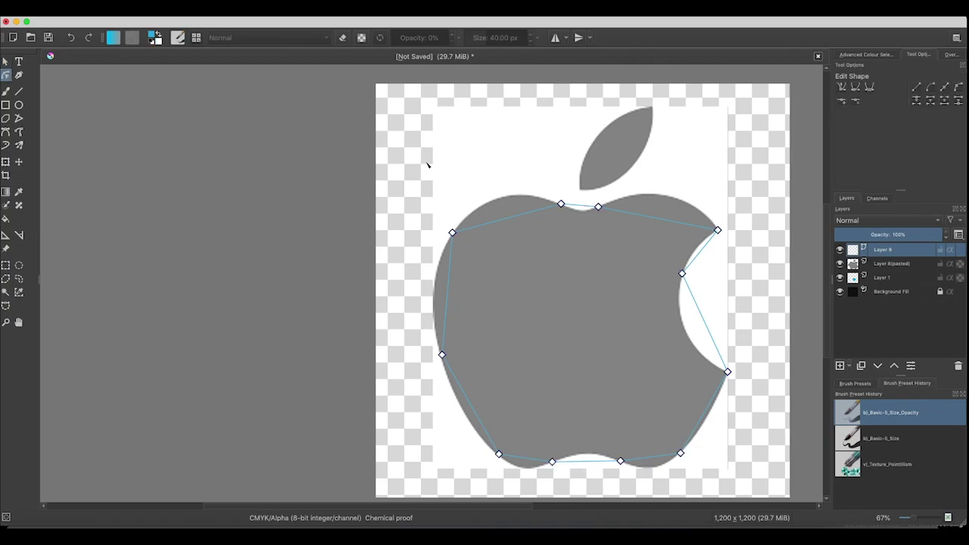
pyautogui.scroll(5, 425, 163)
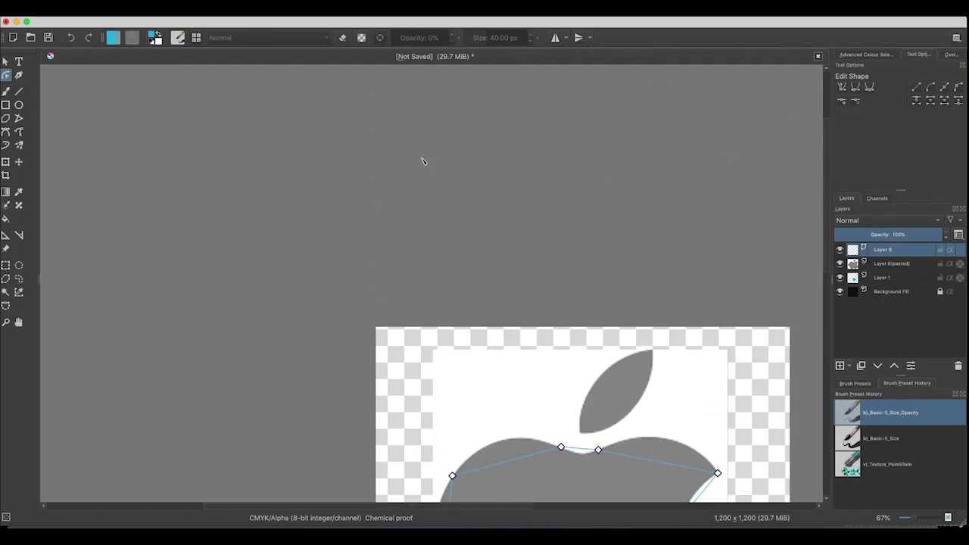
pyautogui.scroll(-6, 409, 165)
pyautogui.scroll(2, 398, 169)
pyautogui.hscroll(3, 398, 169)
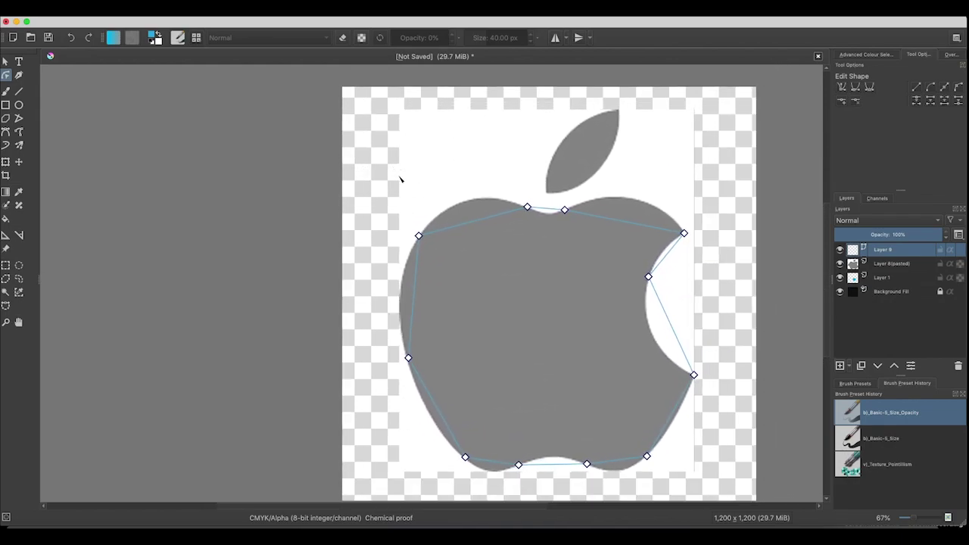
pyautogui.hscroll(-8, 625, 220)
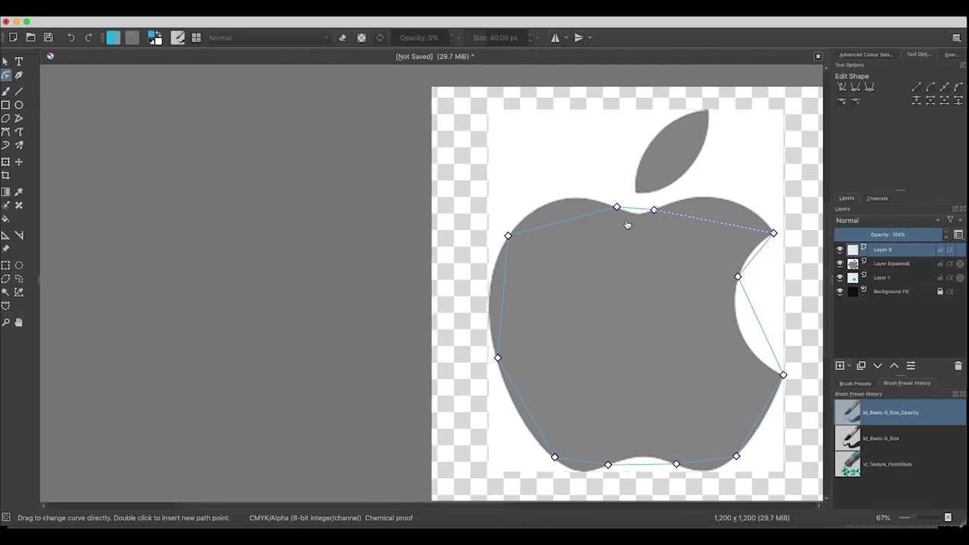
pyautogui.hscroll(8, 638, 223)
pyautogui.hscroll(-2, 637, 224)
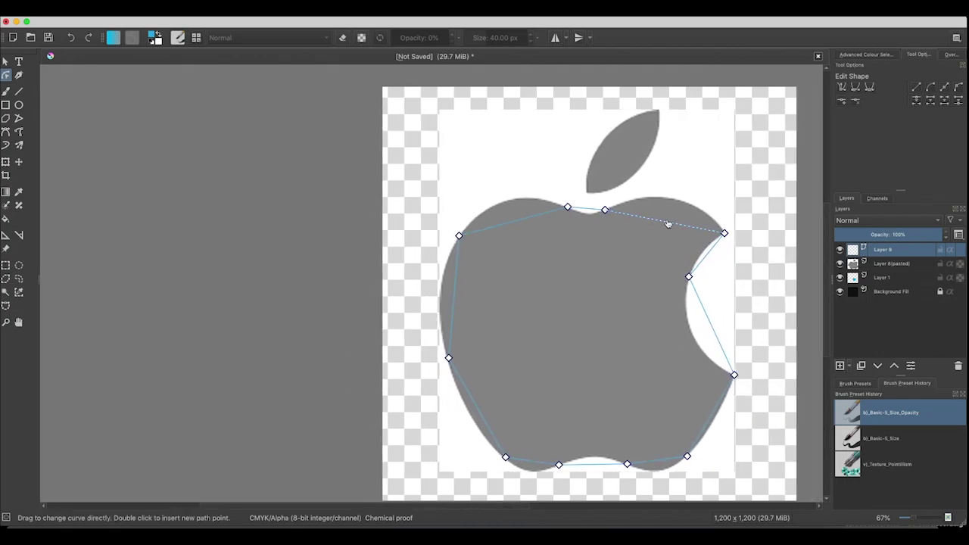
pyautogui.hscroll(3, 665, 225)
pyautogui.hscroll(2, 665, 225)
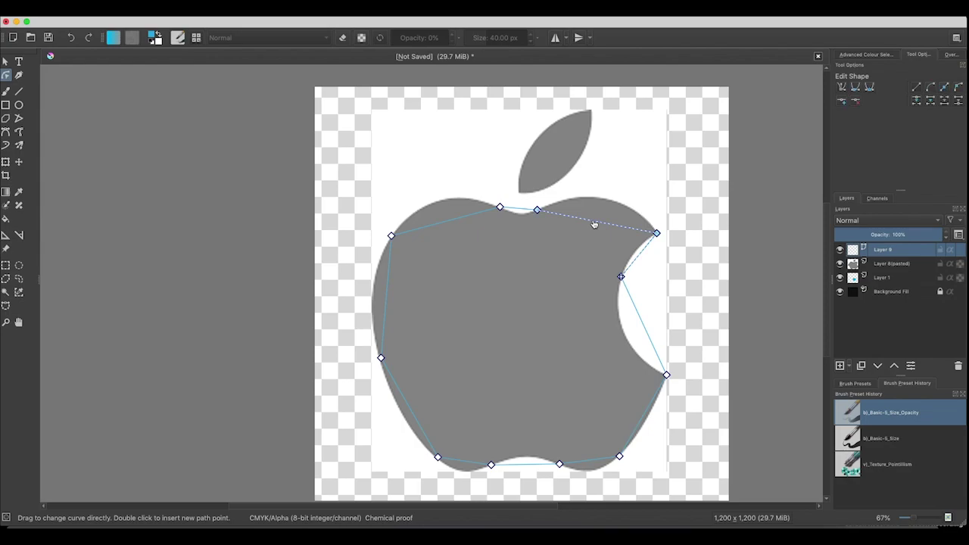
pyautogui.moveTo(594, 224); pyautogui.dragTo(607, 202)
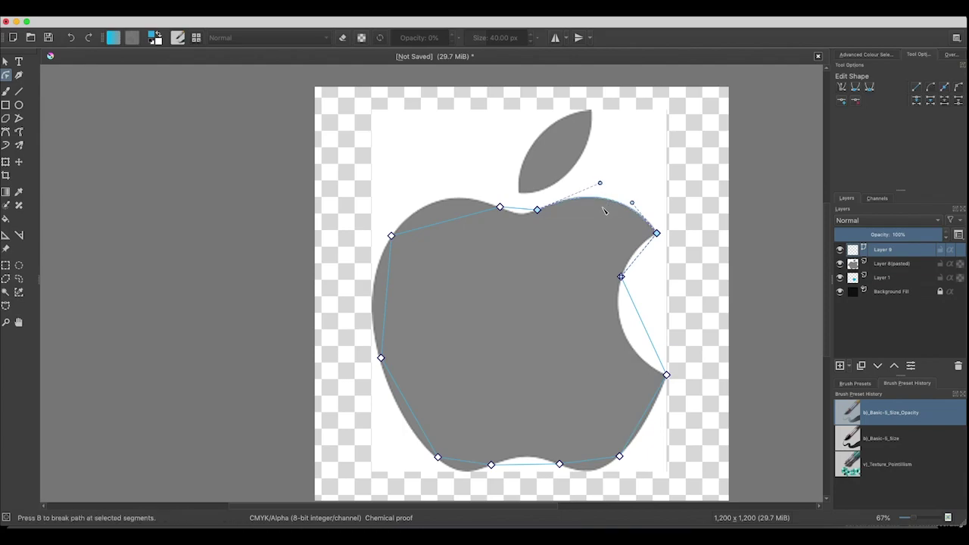
# Curve the apple path's top dip, upper-left, left and lower-left edges to match the silhouette
pyautogui.click(519, 215)
pyautogui.moveTo(520, 215); pyautogui.dragTo(517, 217)
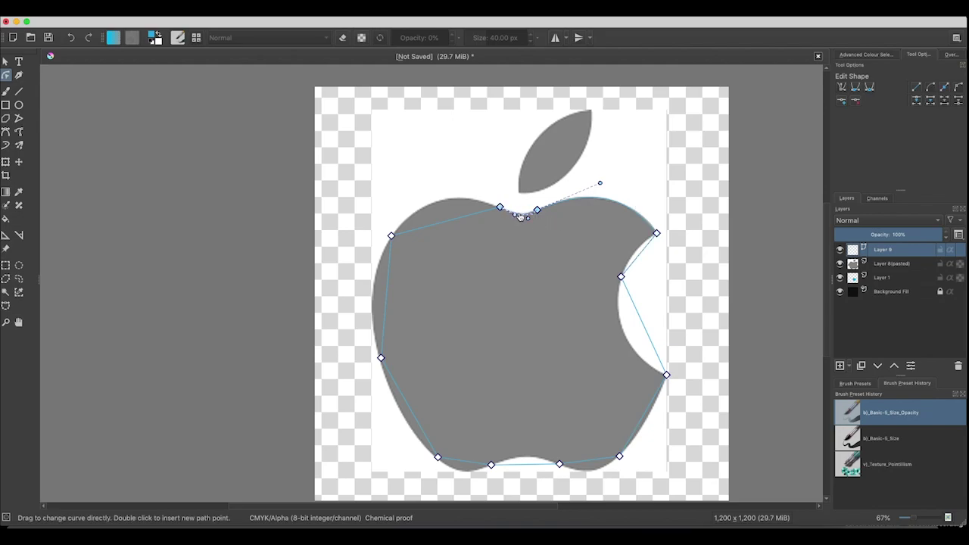
pyautogui.moveTo(455, 221); pyautogui.dragTo(441, 204)
pyautogui.hscroll(-3, 439, 228)
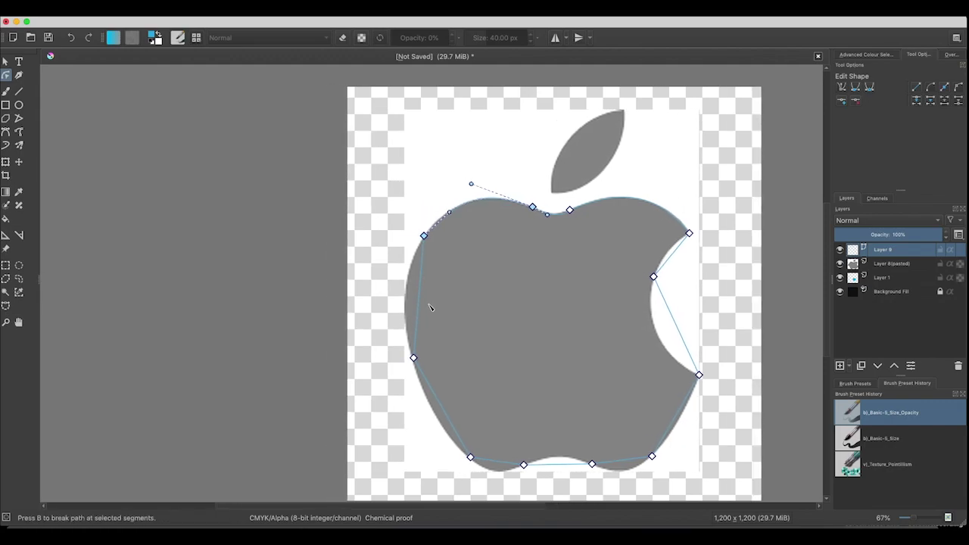
pyautogui.moveTo(418, 302); pyautogui.dragTo(405, 305)
pyautogui.moveTo(437, 401); pyautogui.dragTo(438, 422)
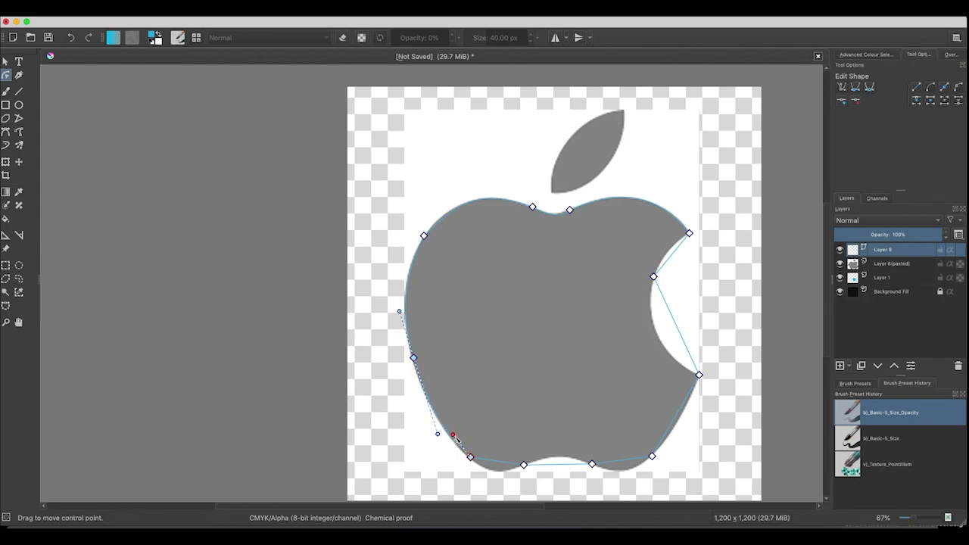
# Reshape the path's bottom and bite segments to follow the apple's base and bite
pyautogui.moveTo(454, 440); pyautogui.dragTo(452, 443)
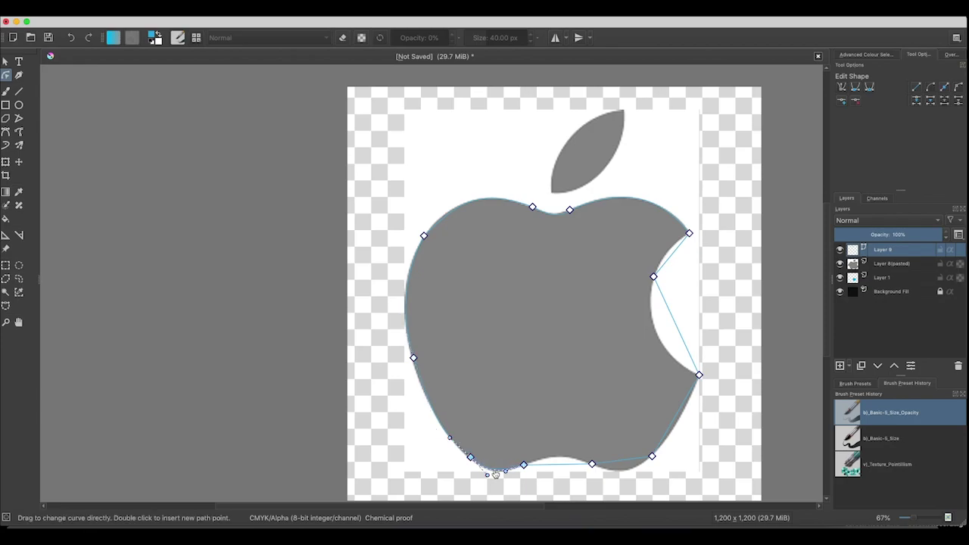
pyautogui.moveTo(557, 463); pyautogui.dragTo(562, 463)
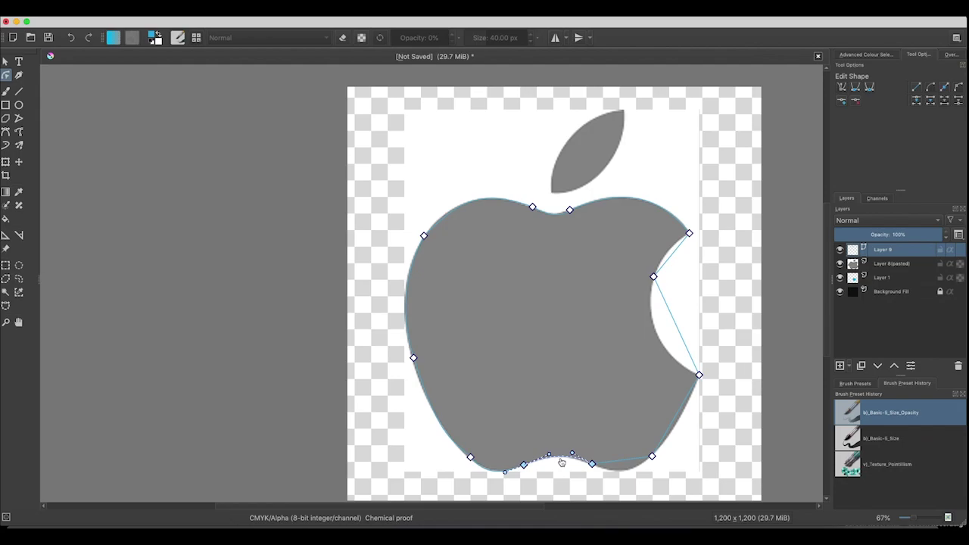
pyautogui.moveTo(627, 464); pyautogui.dragTo(675, 432)
pyautogui.moveTo(679, 332); pyautogui.dragTo(658, 341)
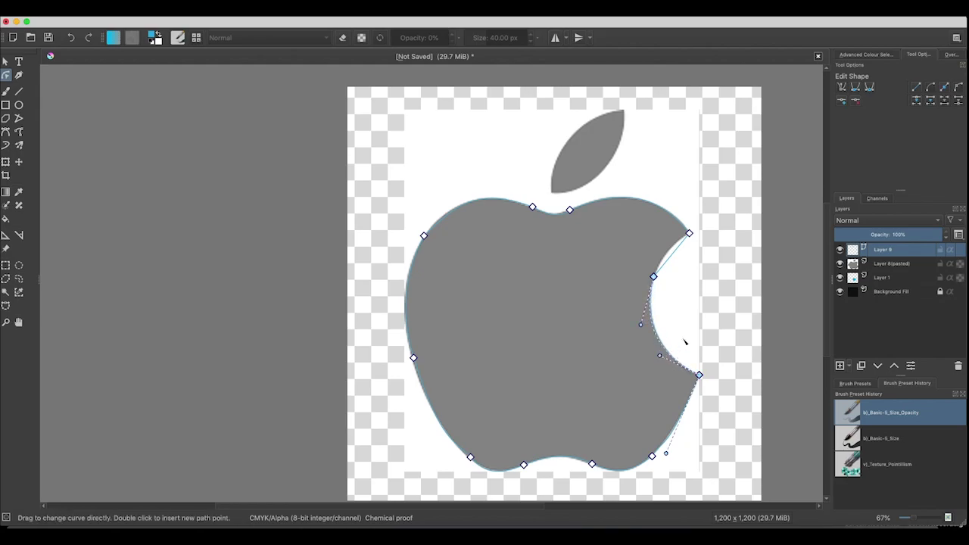
pyautogui.moveTo(672, 260); pyautogui.dragTo(675, 251)
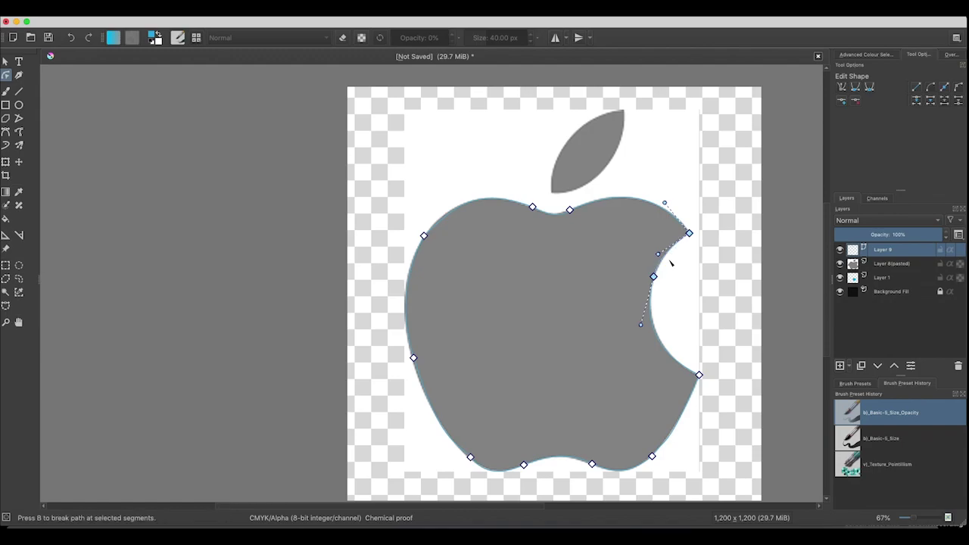
pyautogui.click(6, 132)
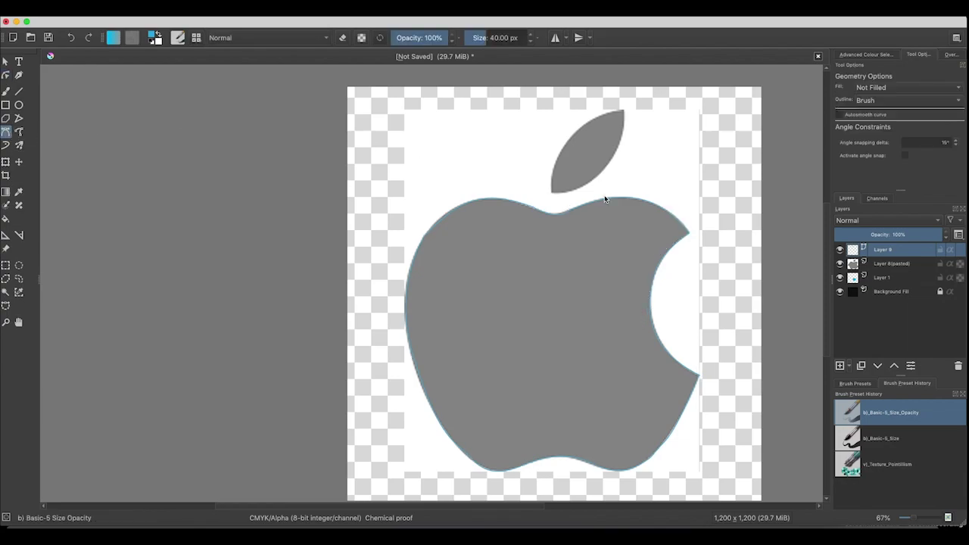
# Draw a closed Bezier outline around the leaf from its base to the tip and back
pyautogui.click(553, 193)
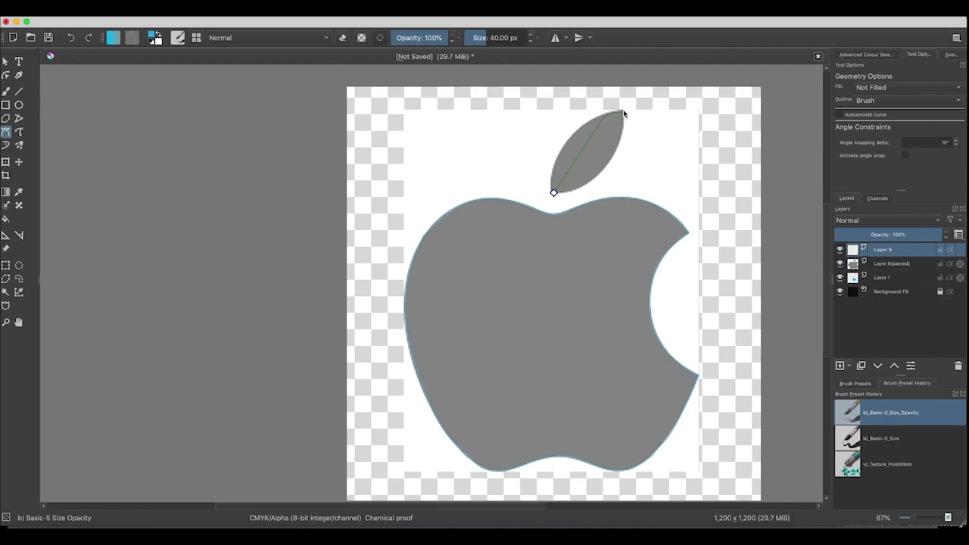
pyautogui.click(622, 112)
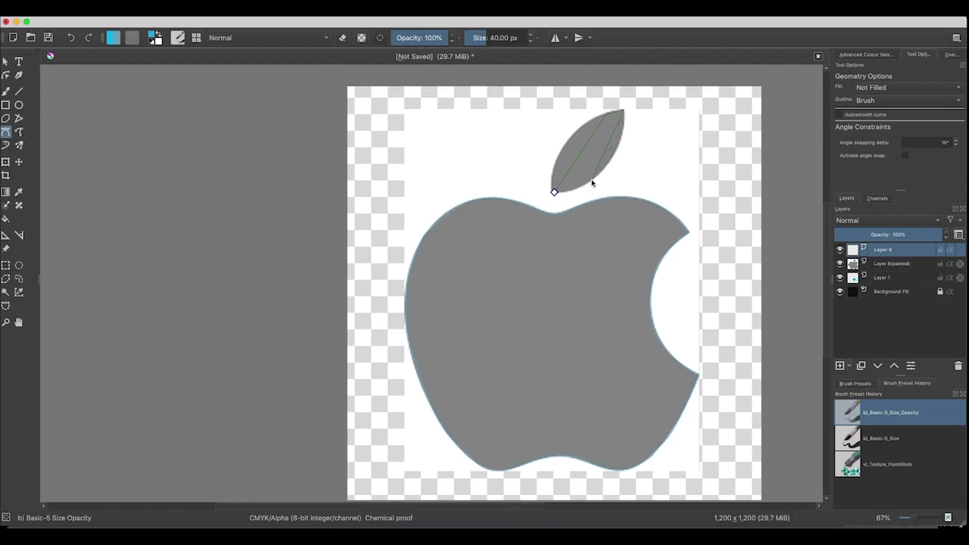
pyautogui.click(554, 194)
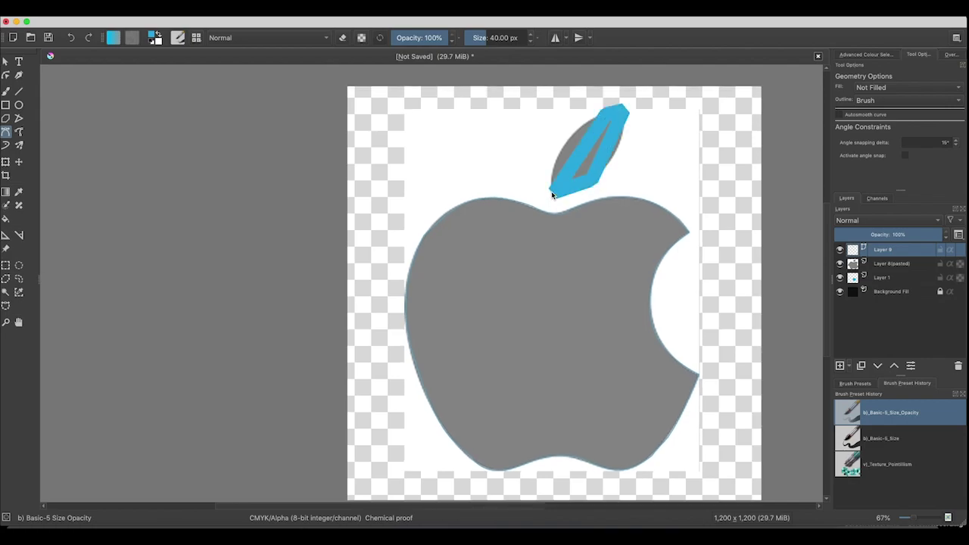
# Select the leaf outline and set its stroke thickness to 1 px
pyautogui.click(589, 144)
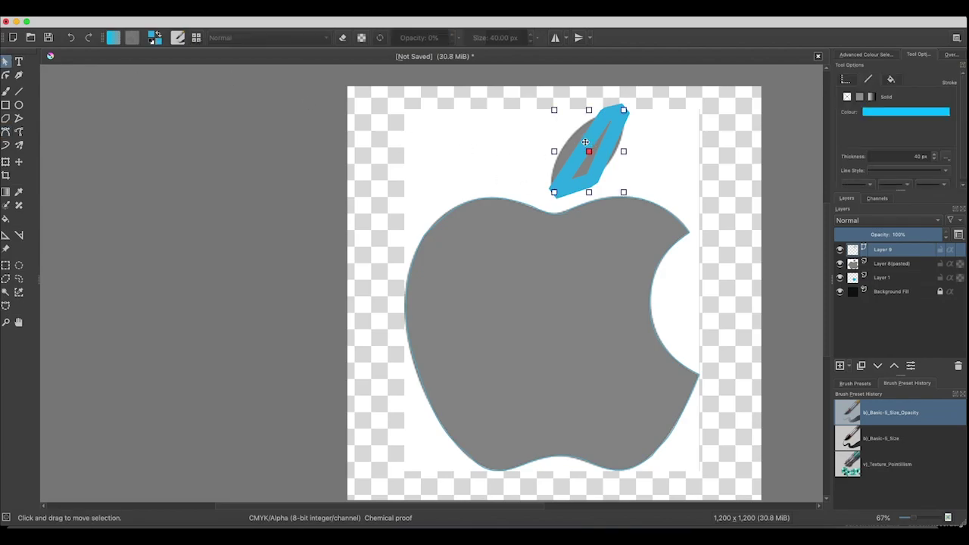
pyautogui.click(934, 157)
pyautogui.write('1')
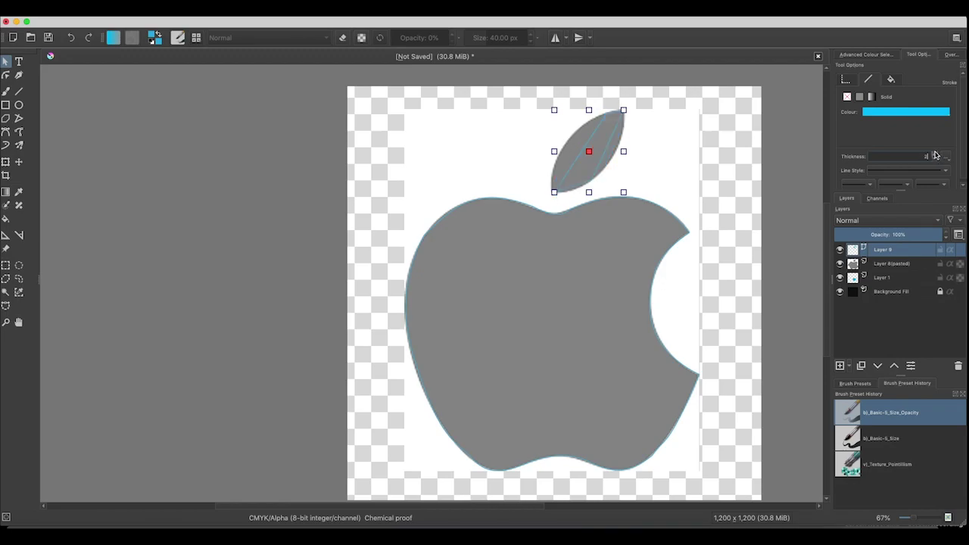
pyautogui.click(9, 76)
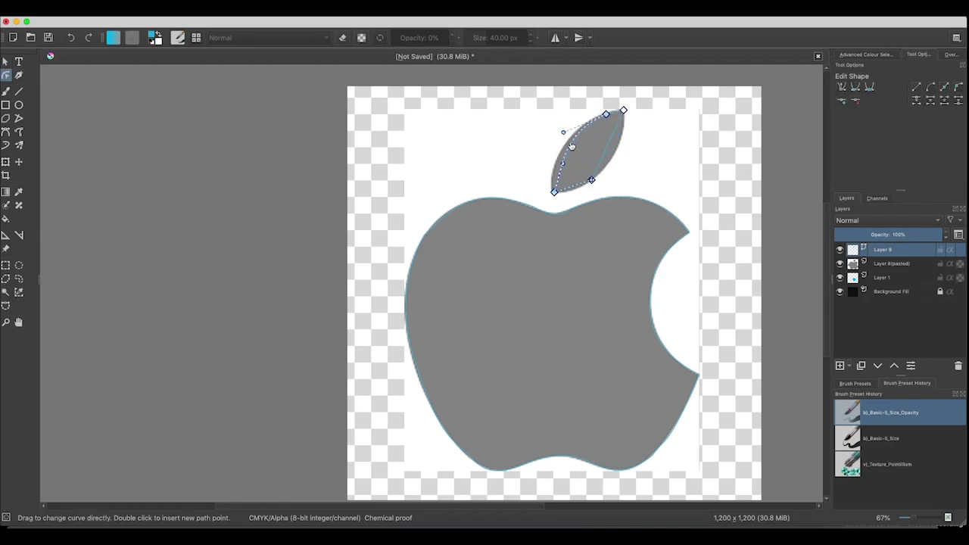
# Bow the leaf outline's left and right edges outward to fit the grey leaf's curves
pyautogui.moveTo(563, 153); pyautogui.dragTo(567, 143)
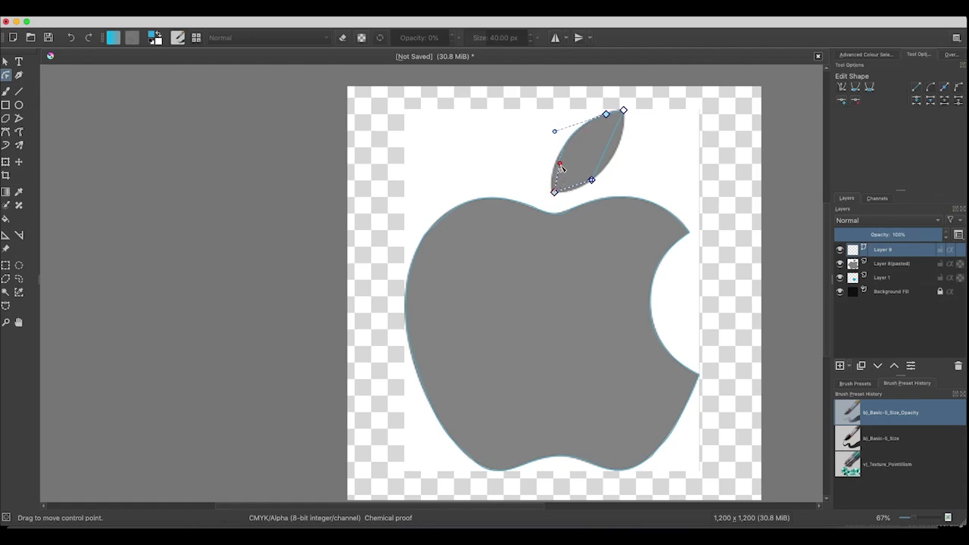
pyautogui.moveTo(561, 167); pyautogui.dragTo(552, 187)
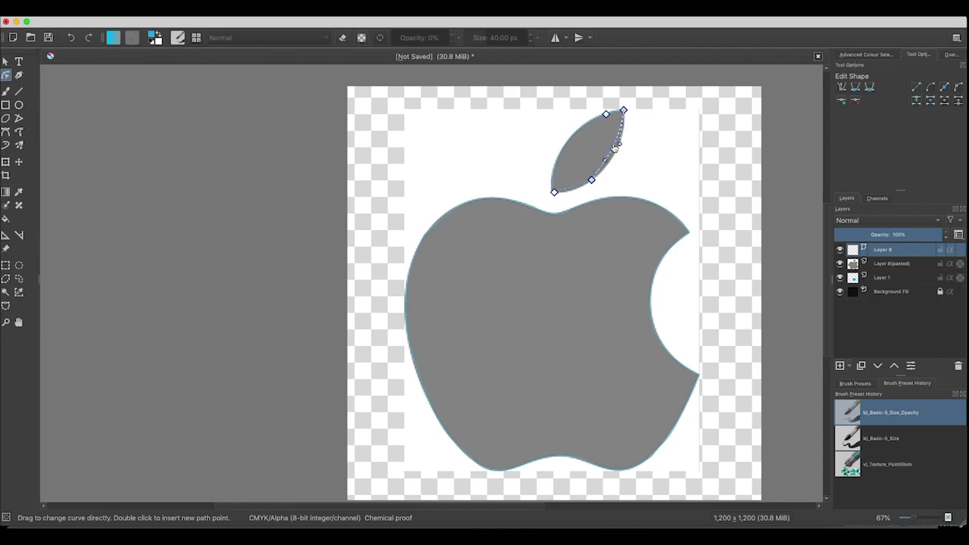
pyautogui.moveTo(614, 150); pyautogui.dragTo(620, 154)
pyautogui.click(577, 190)
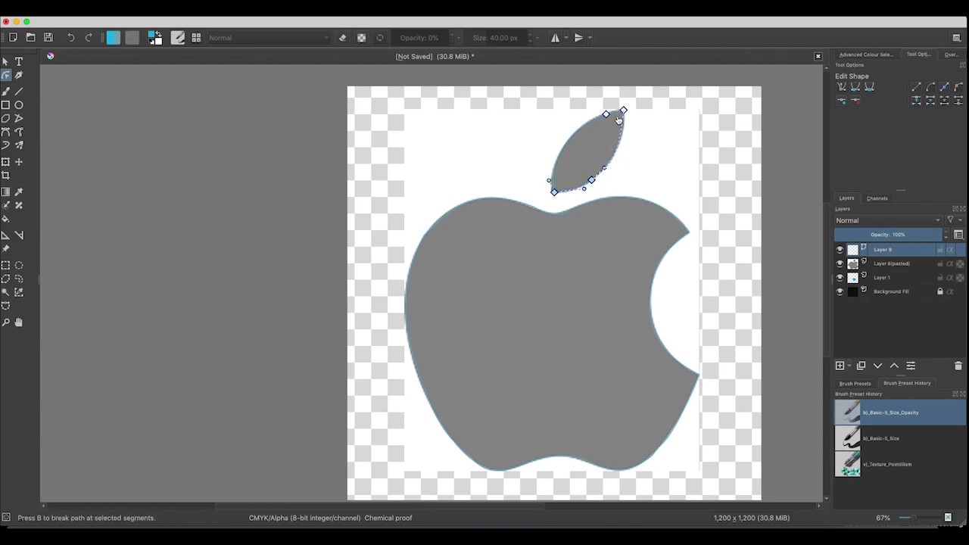
pyautogui.click(615, 114)
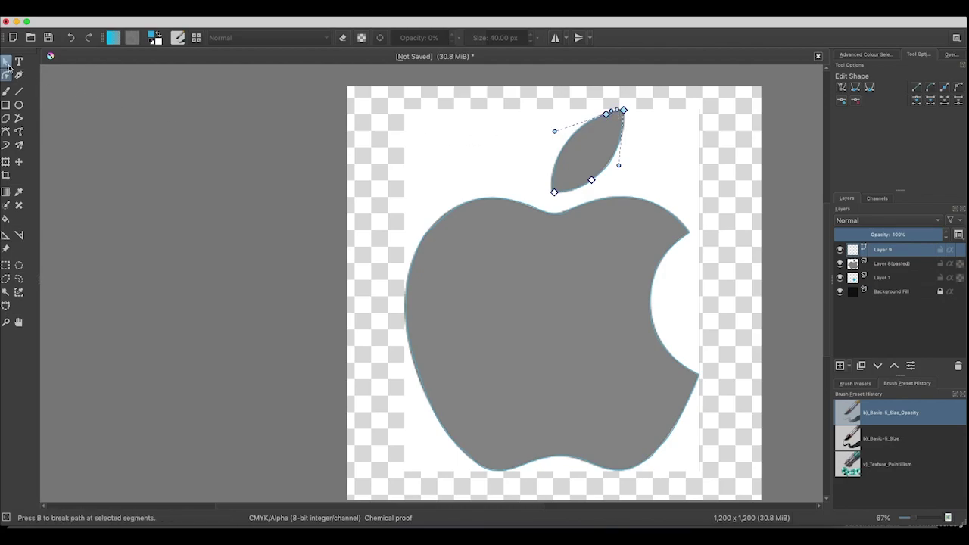
# Hide the pasted reference layer and fill the apple body shape with solid grey
pyautogui.click(5, 61)
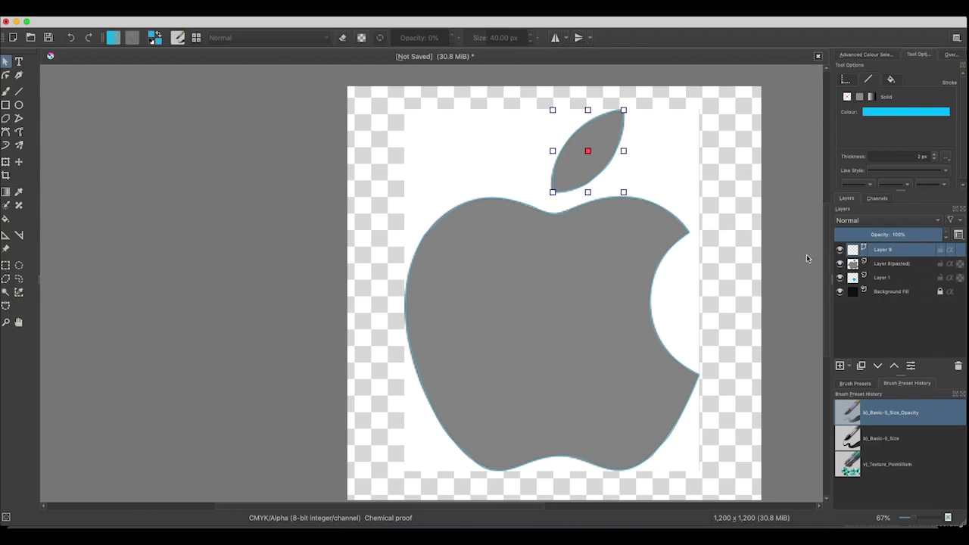
pyautogui.click(840, 264)
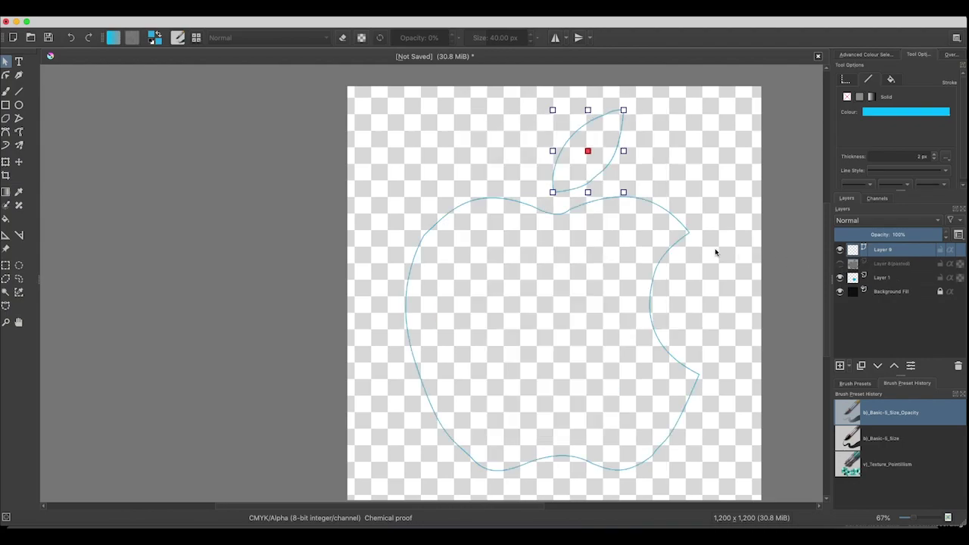
pyautogui.click(670, 215)
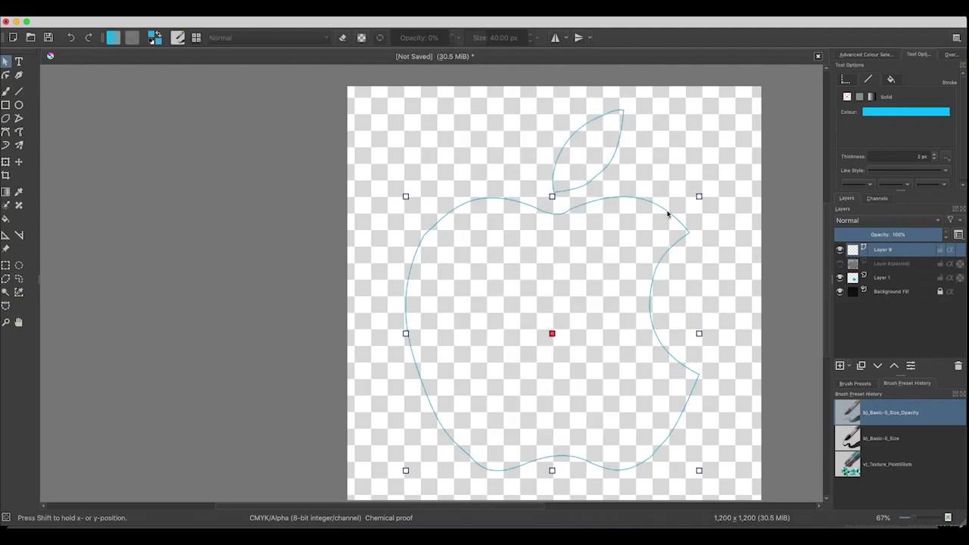
pyautogui.click(892, 81)
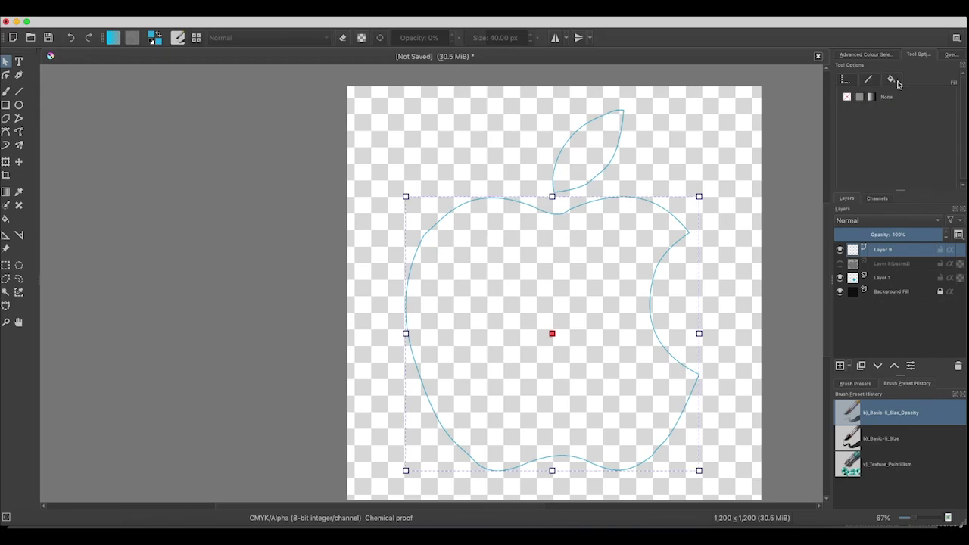
pyautogui.click(864, 96)
pyautogui.click(879, 112)
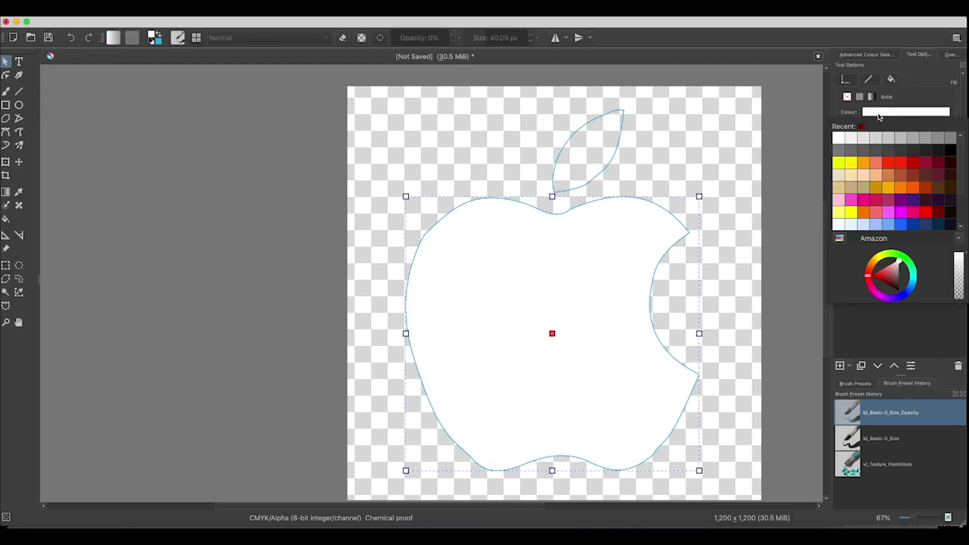
pyautogui.click(951, 139)
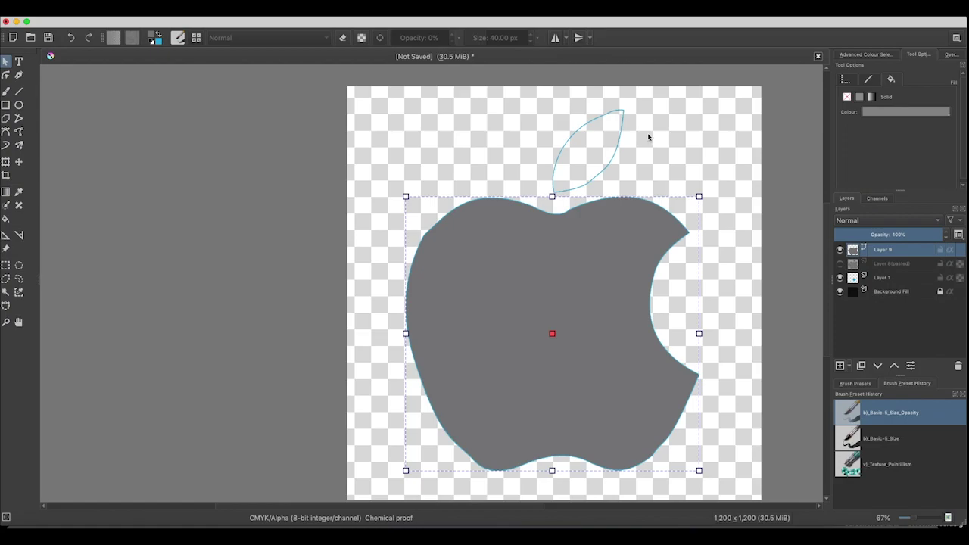
# Give the leaf shape a solid fill and remove its outline
pyautogui.click(612, 134)
pyautogui.click(859, 97)
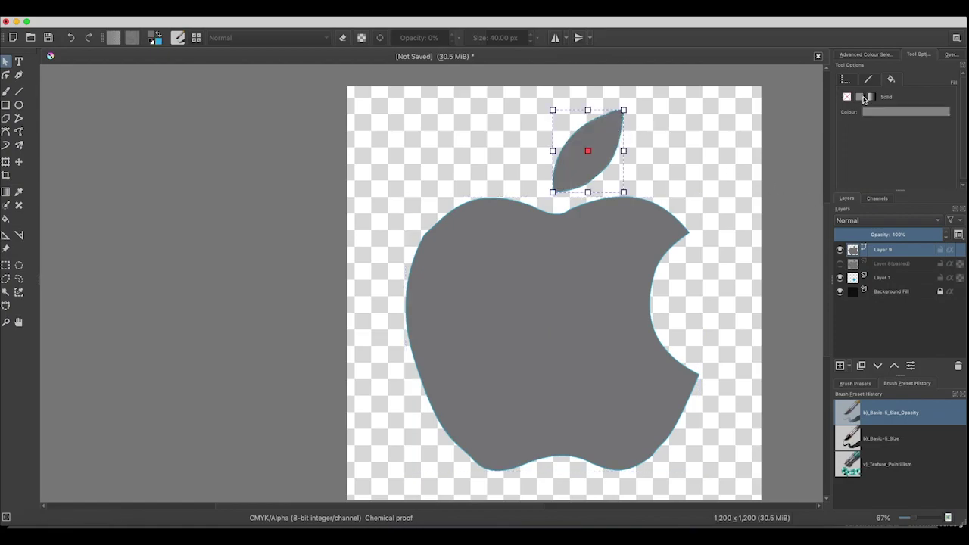
pyautogui.click(871, 79)
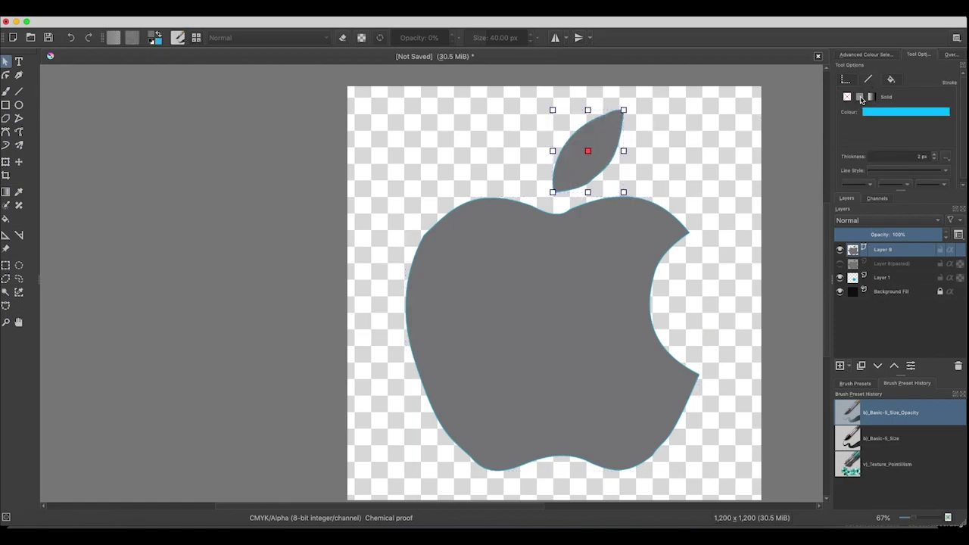
pyautogui.click(849, 97)
pyautogui.click(892, 80)
# Keep the leaf's solid fill and set the apple body's outline to None
pyautogui.click(848, 99)
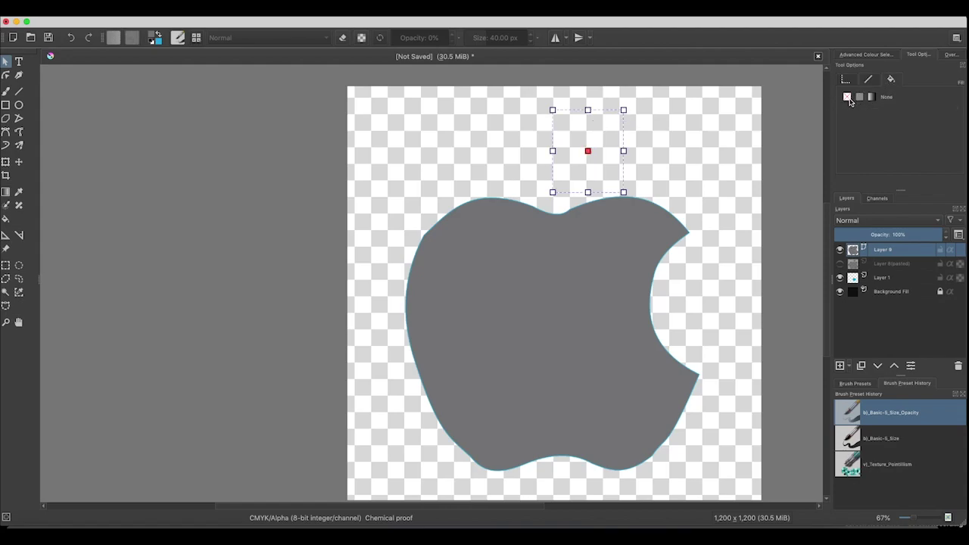
pyautogui.click(860, 97)
pyautogui.click(637, 212)
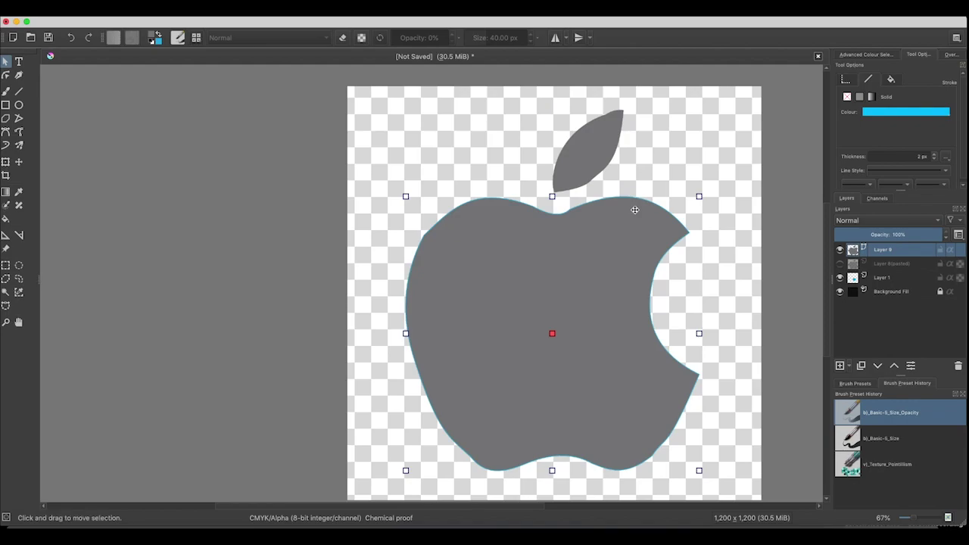
pyautogui.click(849, 97)
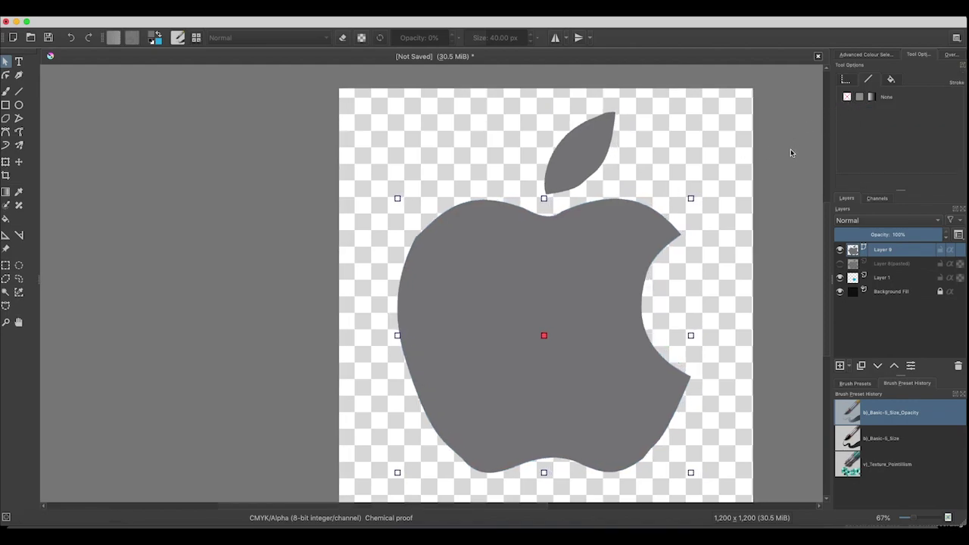
# Give both the leaf and the apple body a solid blue fill
pyautogui.click(605, 145)
pyautogui.click(858, 98)
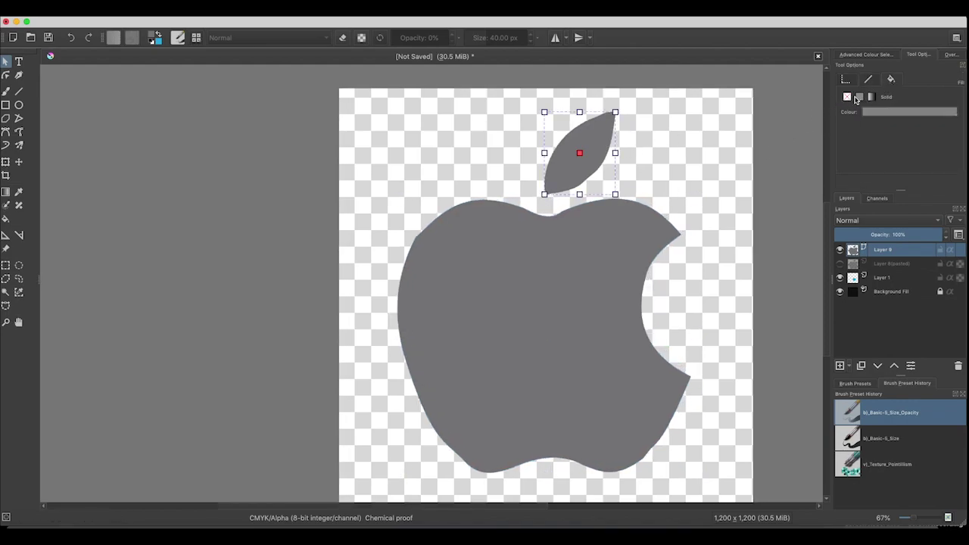
pyautogui.click(874, 115)
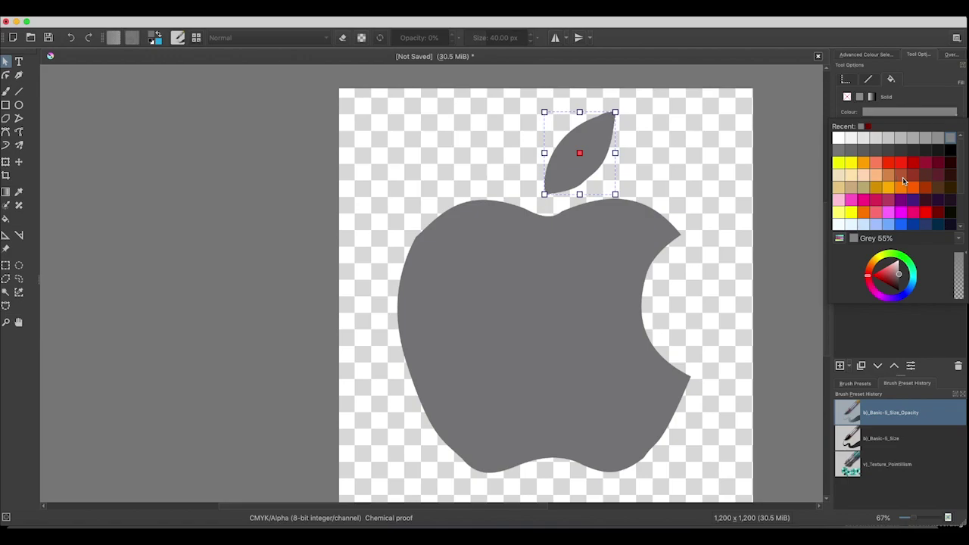
pyautogui.click(898, 227)
pyautogui.click(618, 226)
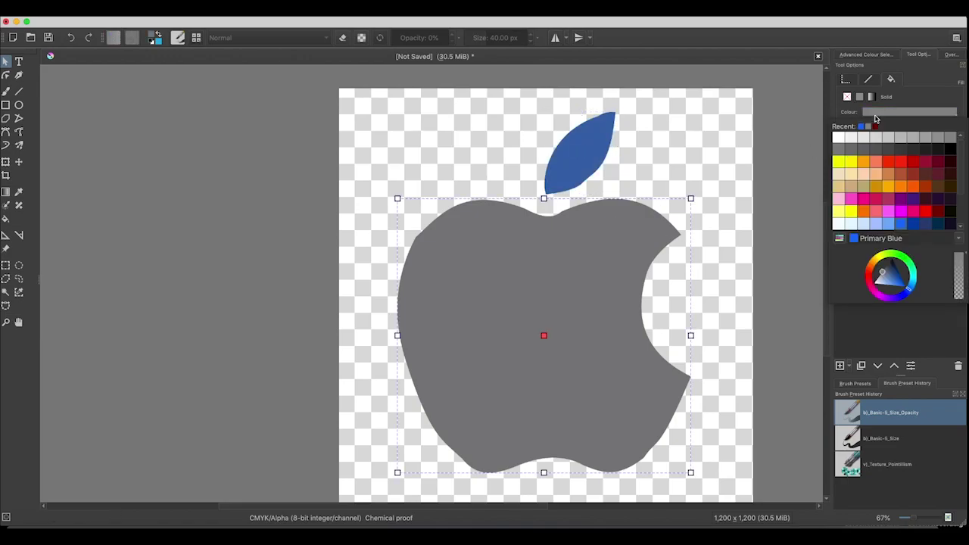
pyautogui.click(875, 113)
pyautogui.click(898, 227)
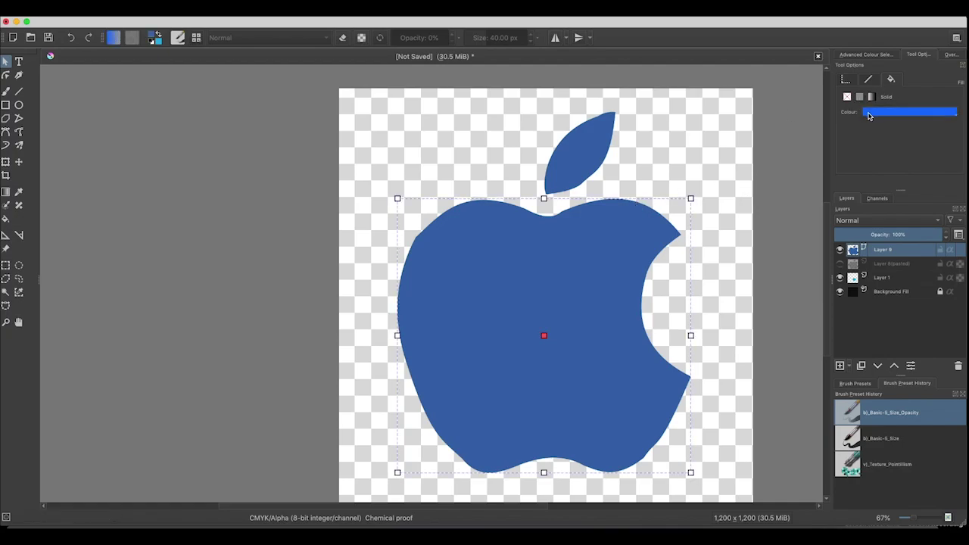
# Change the apple body and leaf fills to Rose pink, then deselect to view the logo
pyautogui.click(868, 113)
pyautogui.click(851, 199)
pyautogui.click(580, 155)
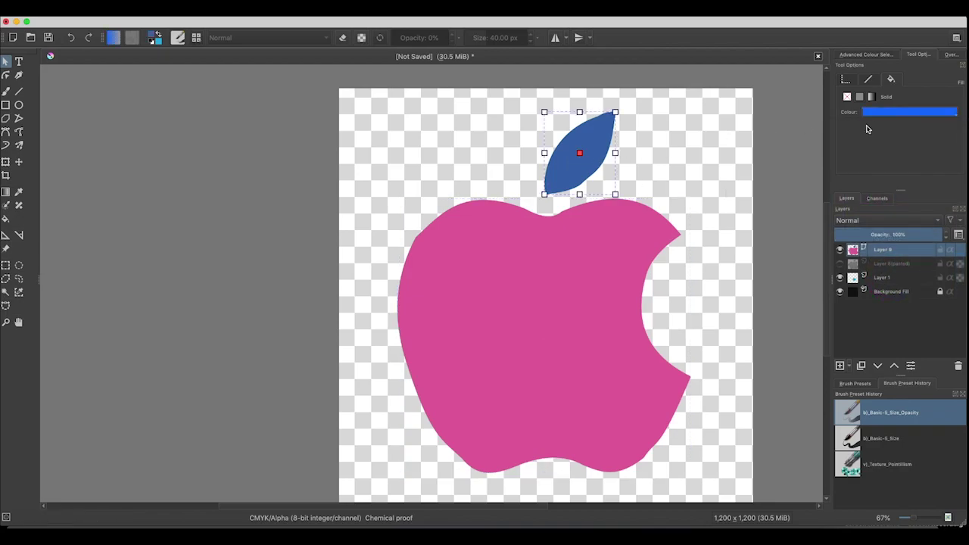
pyautogui.click(877, 114)
pyautogui.click(849, 202)
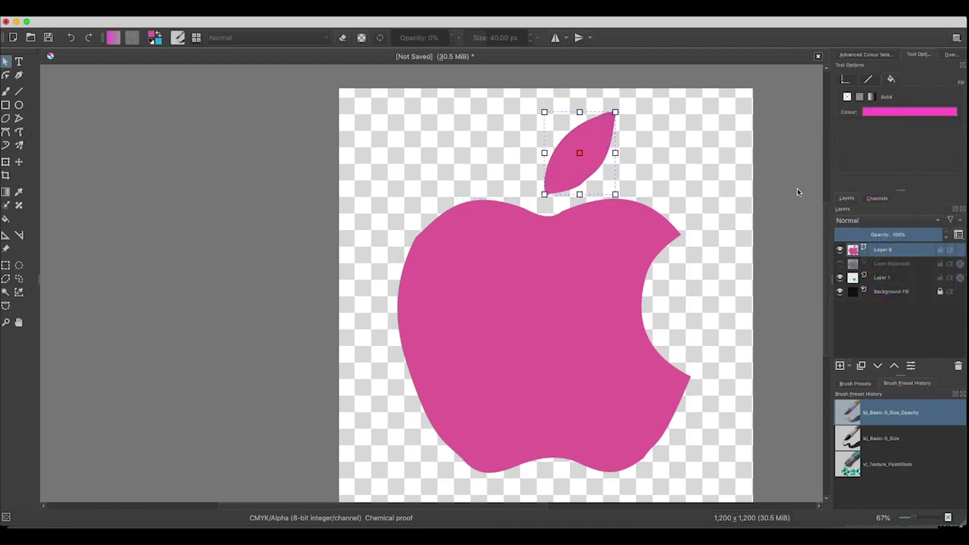
pyautogui.click(798, 192)
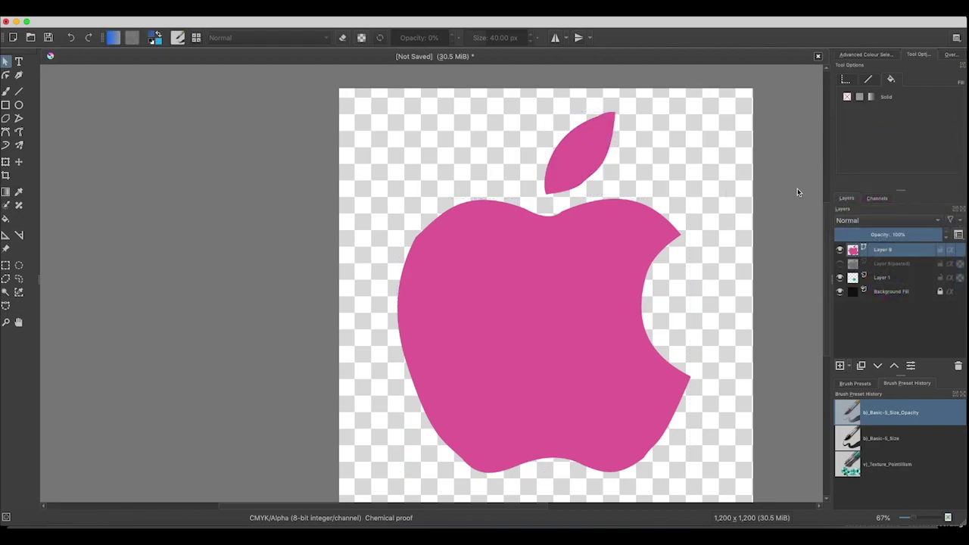